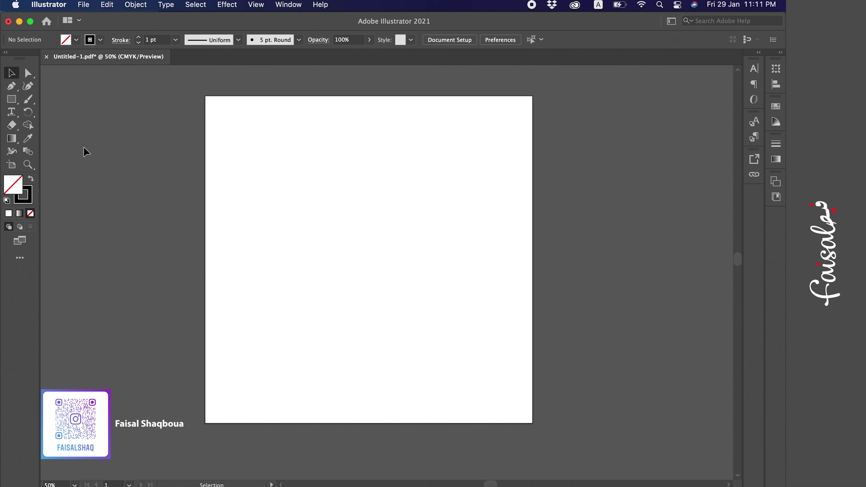
Alt-drag Artboard 1 rightward twice with the Artboard tool, making two copies of the square artboard.
click(15, 100)
key(super+minus)
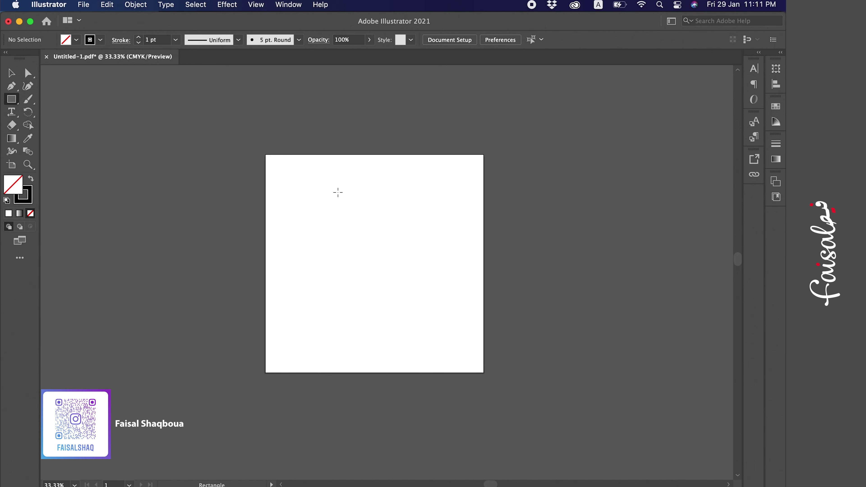
click(12, 165)
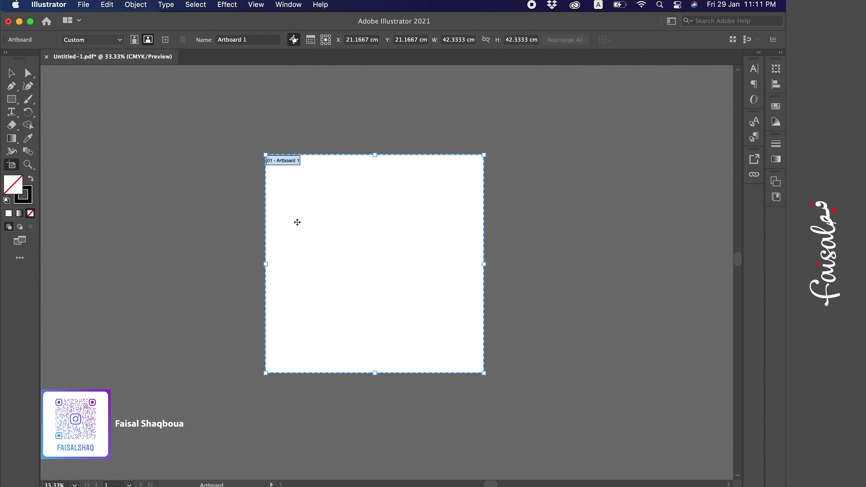
scroll(374, 239, right, 5)
scroll(375, 240, right, 5)
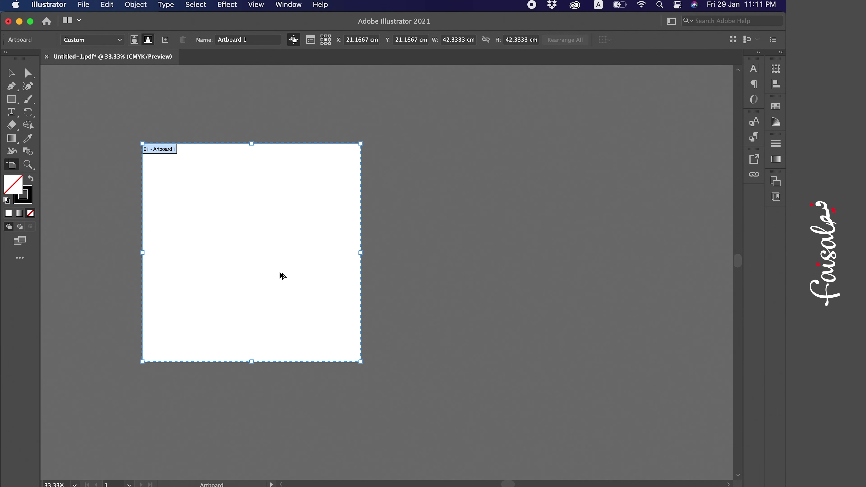
drag(280, 275, 519, 254)
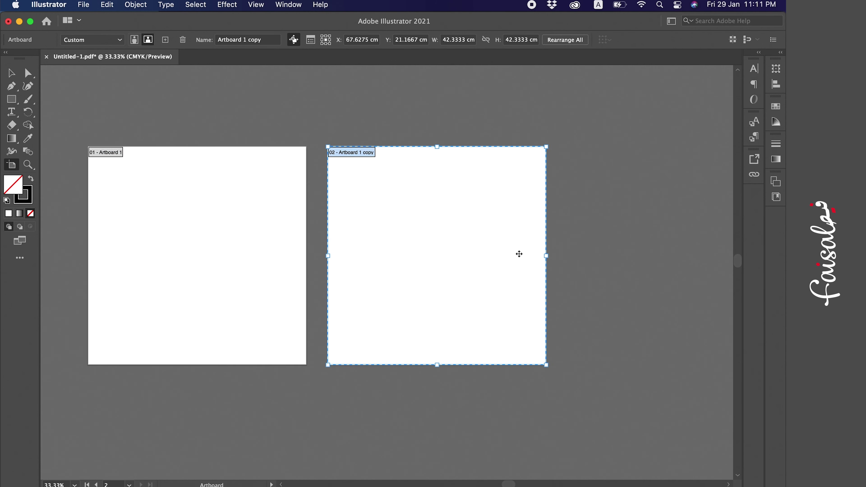
scroll(518, 254, right, 10)
mouse_move(308, 277)
mouse_down()
mouse_move(600, 273)
mouse_move(541, 268)
mouse_up()
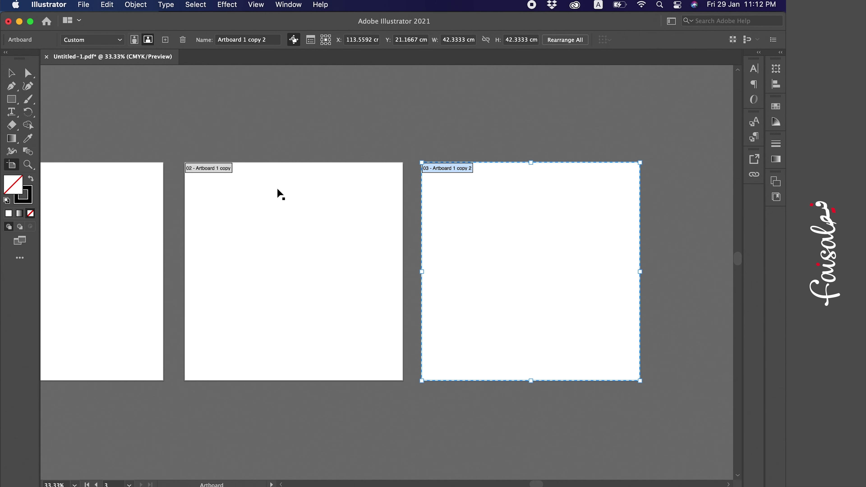
scroll(277, 191, left, 5)
scroll(280, 194, left, 2)
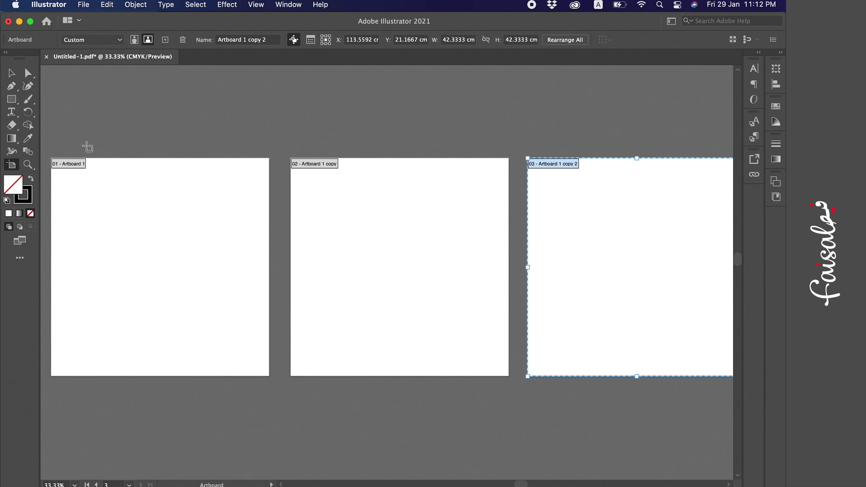
click(11, 73)
scroll(196, 210, left, 3)
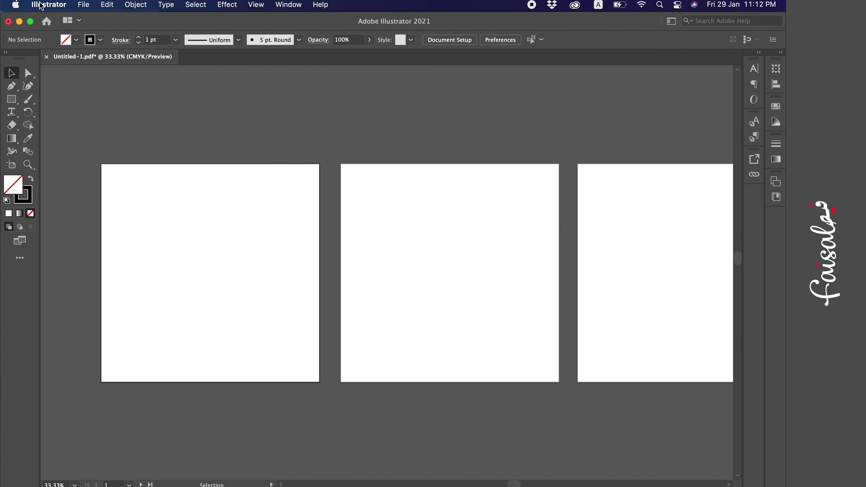
Save the document as 1.pdf in Adobe PDF (pdf) format via Save As.
click(85, 4)
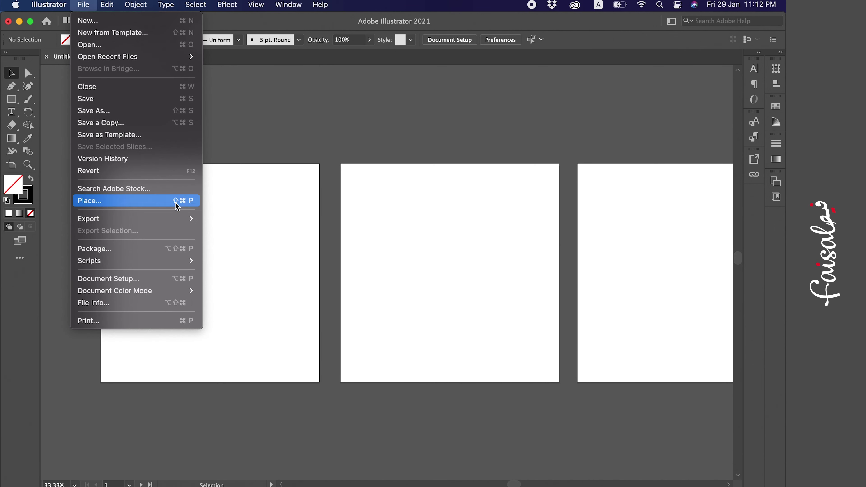
click(194, 111)
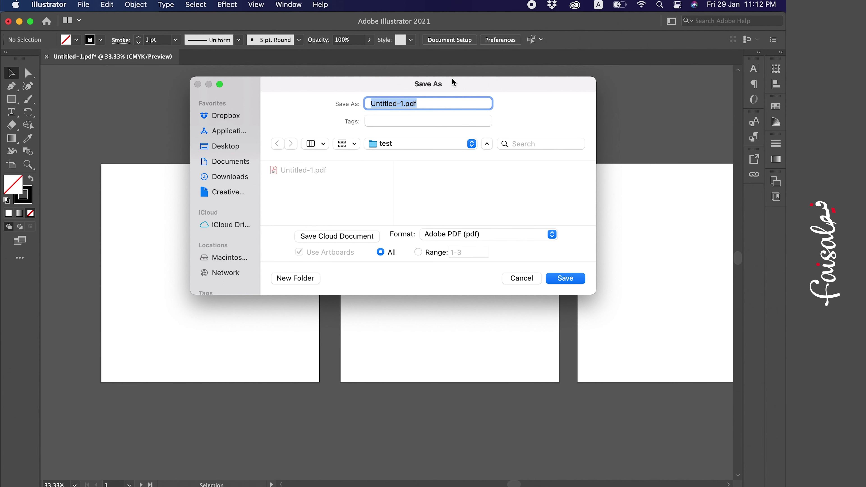
drag(450, 84, 425, 36)
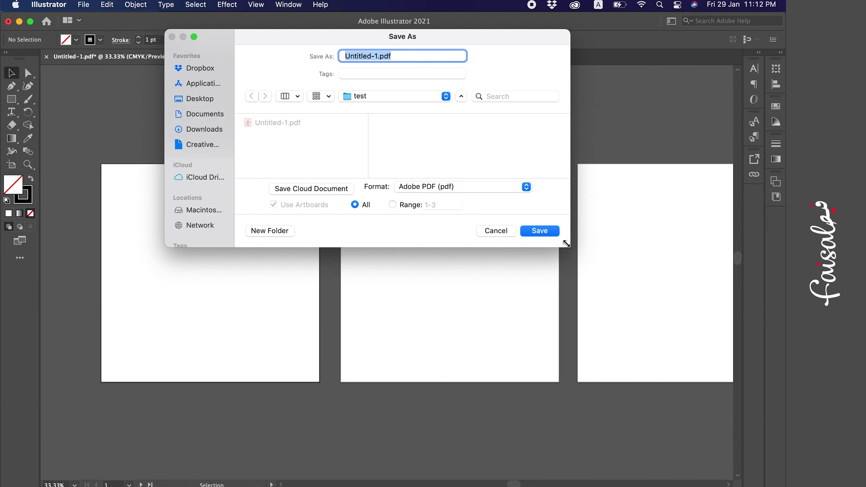
drag(567, 246, 579, 270)
click(520, 214)
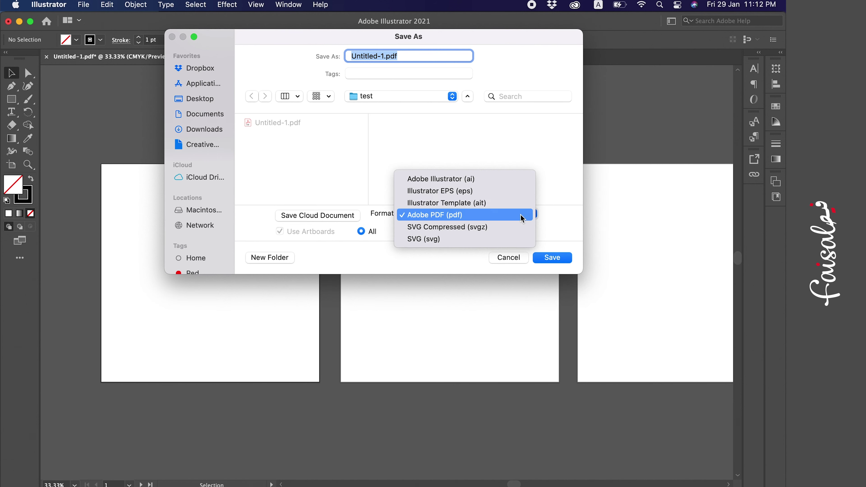
click(498, 178)
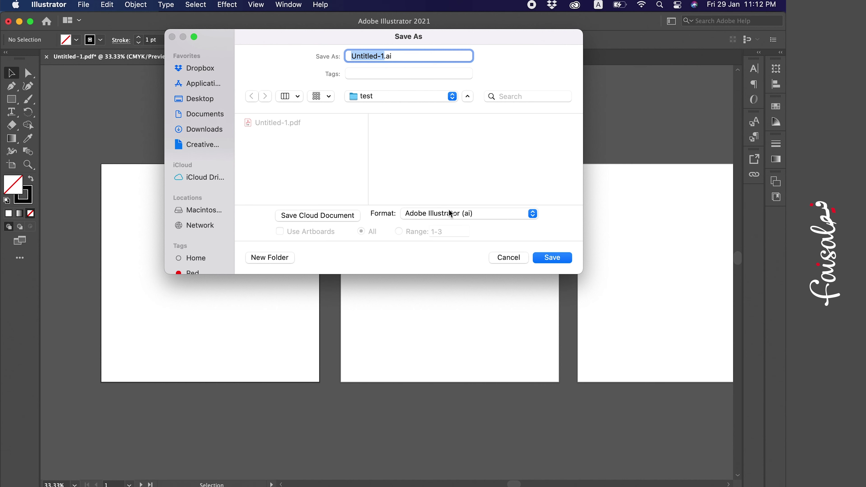
click(441, 214)
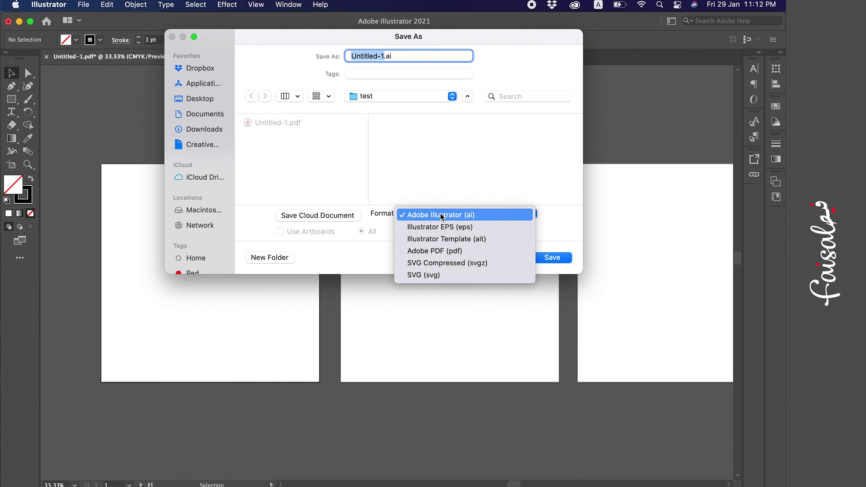
click(454, 258)
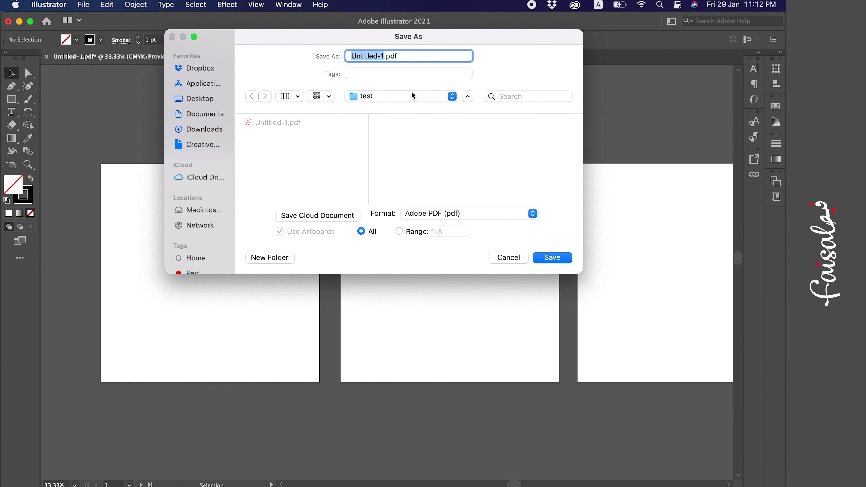
text(1)
click(563, 258)
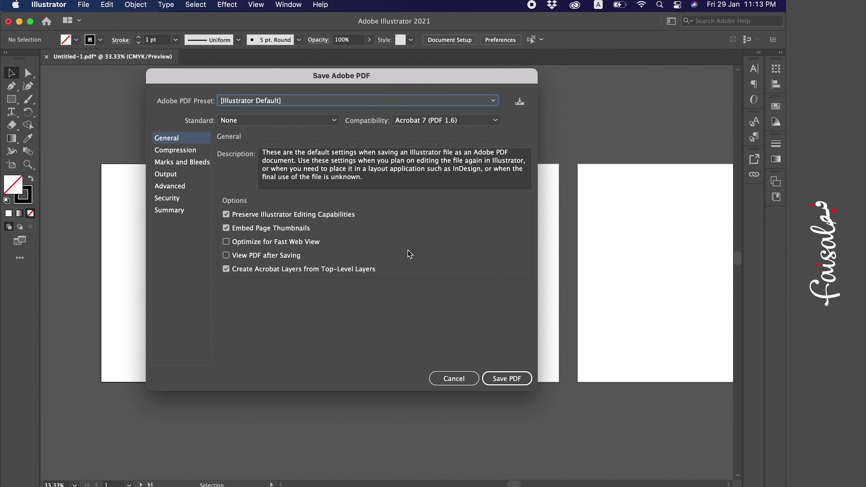
Choose the [High Quality Print] PDF preset, giving Acrobat 5 (PDF 1.4) compatibility.
click(286, 101)
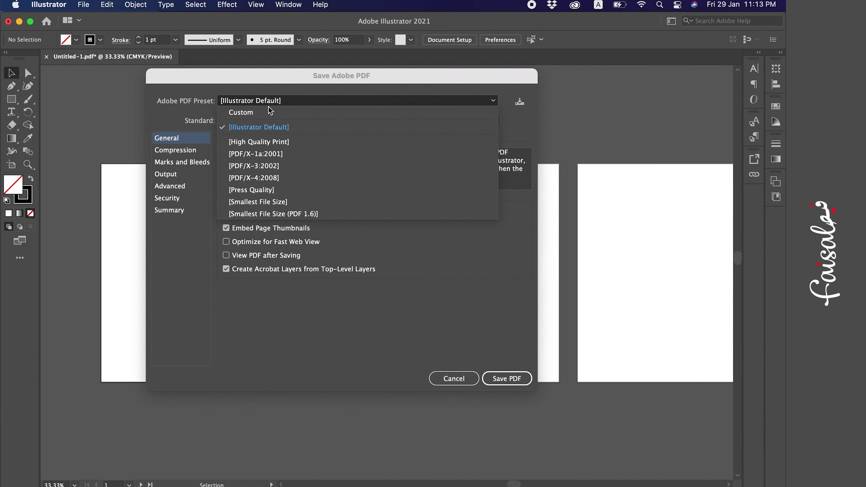
click(192, 111)
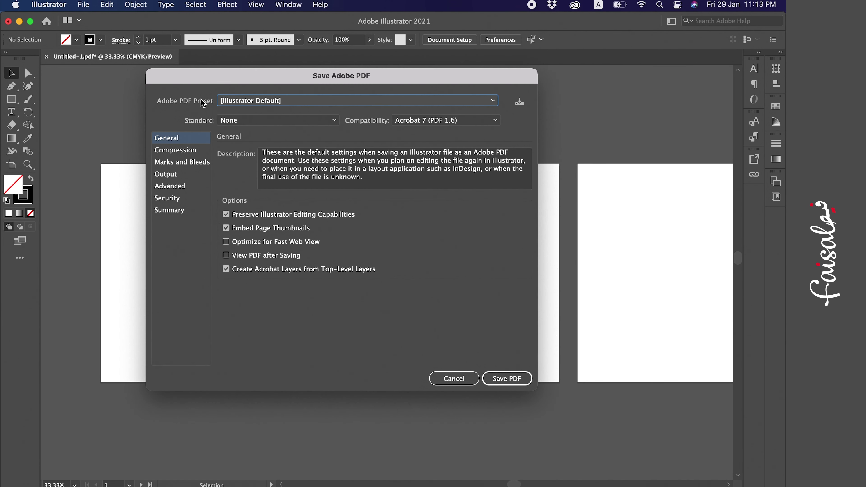
click(313, 103)
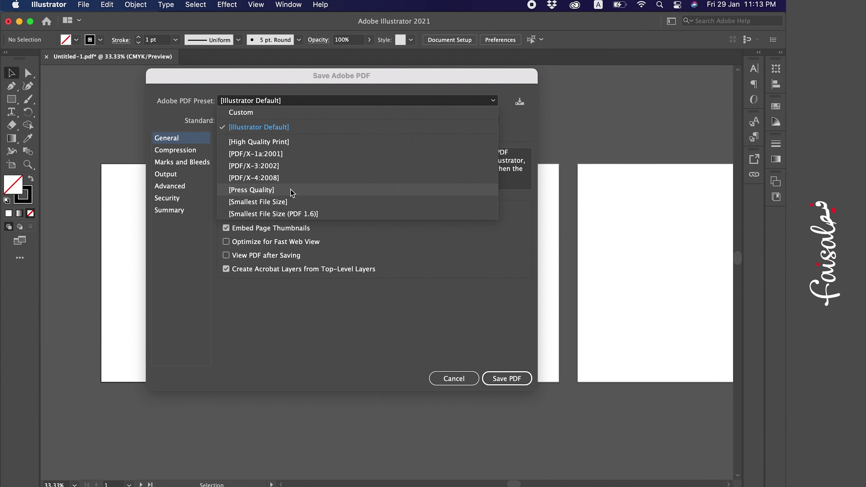
click(306, 147)
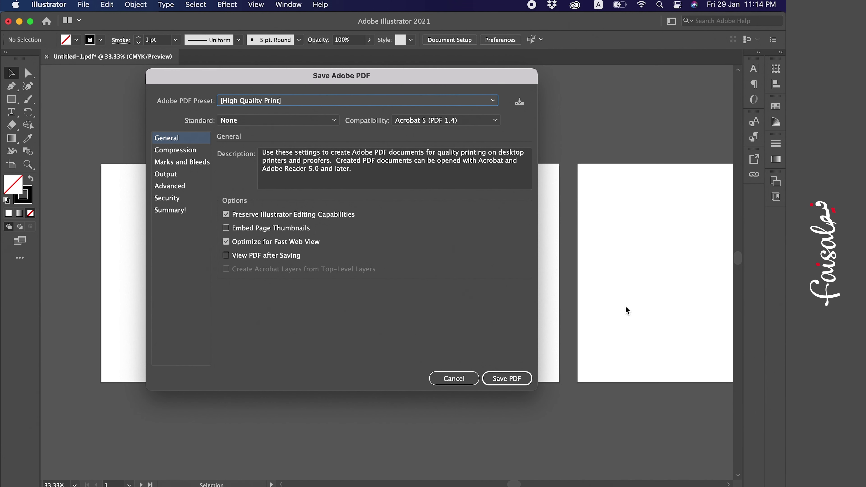
Look over the Marks and Bleeds and Compression pages, then cancel the PDF save.
click(193, 155)
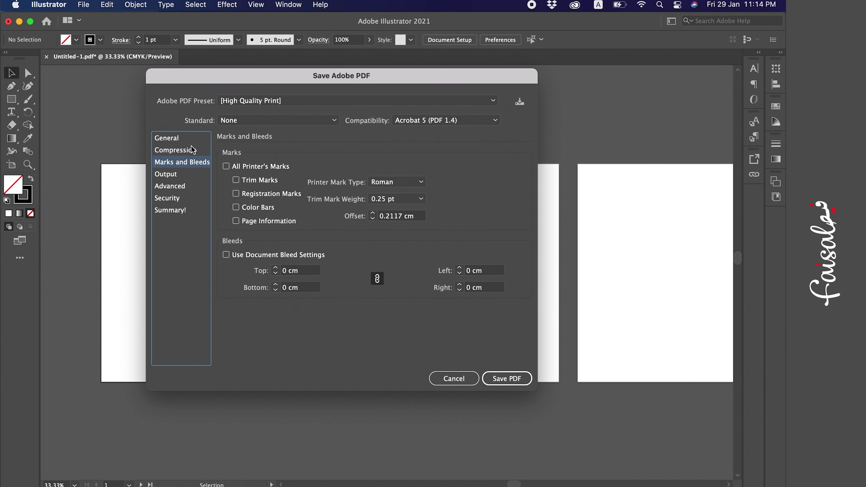
click(198, 153)
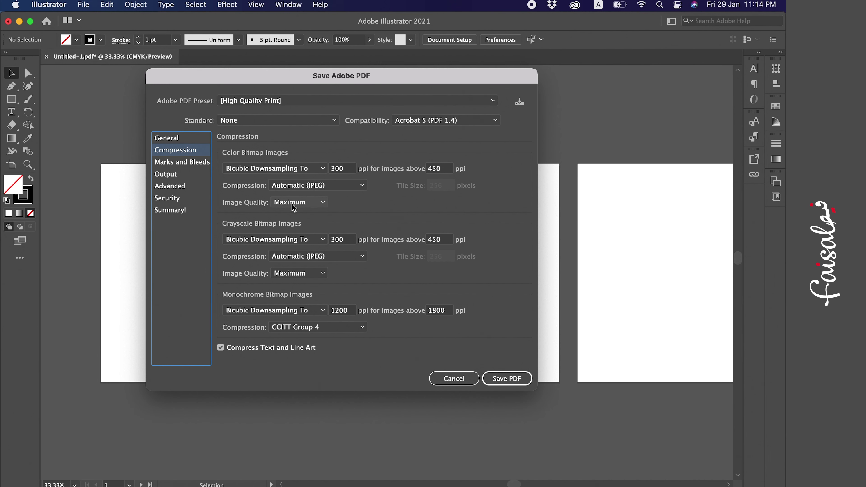
click(201, 164)
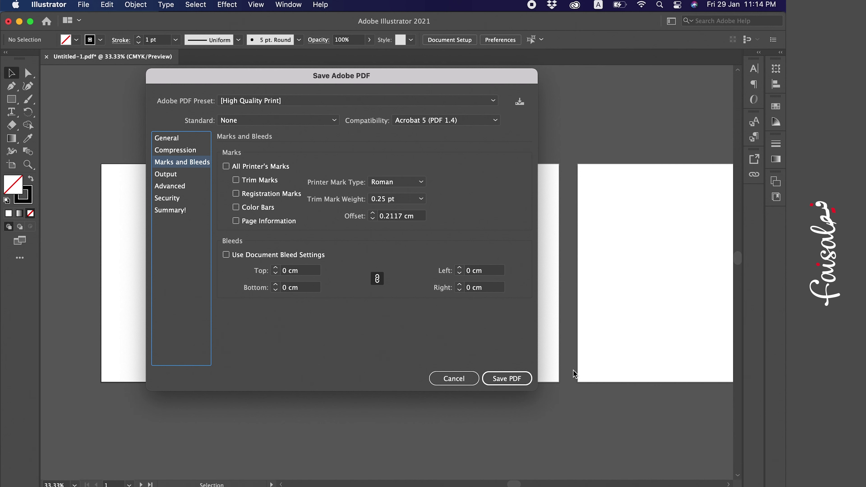
click(465, 376)
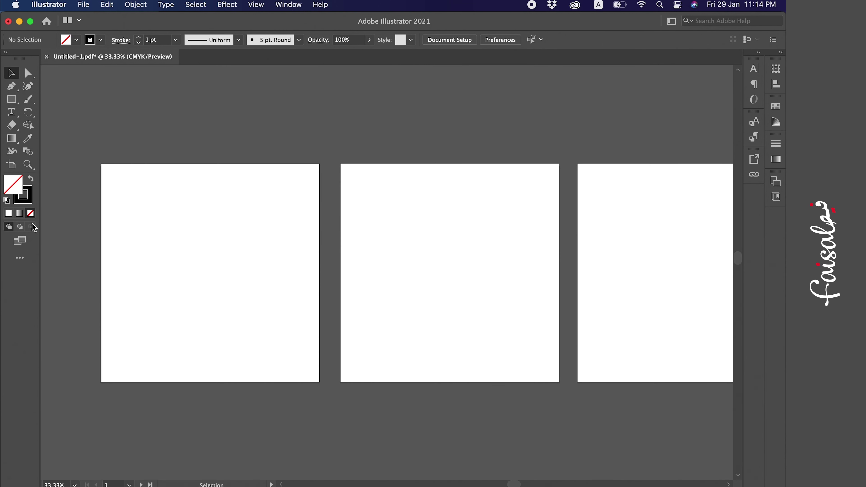
Give the document a 0.3 cm bleed on top, bottom, left and right in Document Setup.
key(alt)
key(alt)
key(alt+super+p)
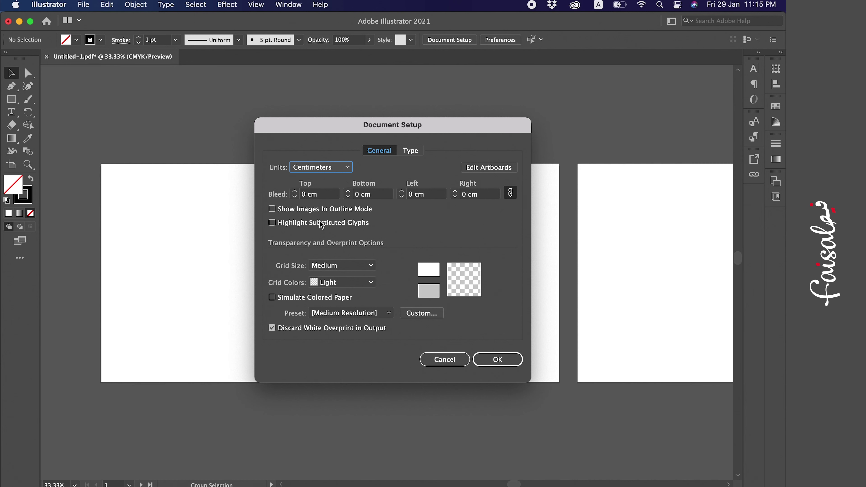
click(323, 197)
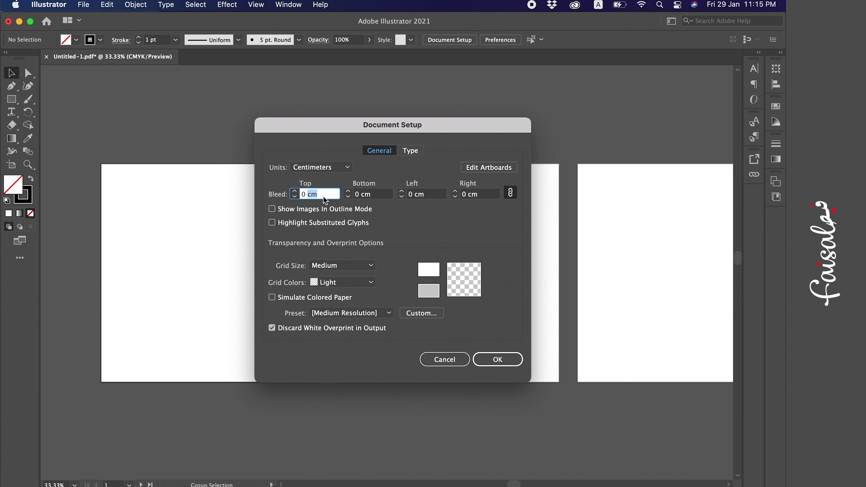
text(.3)
key(Tab)
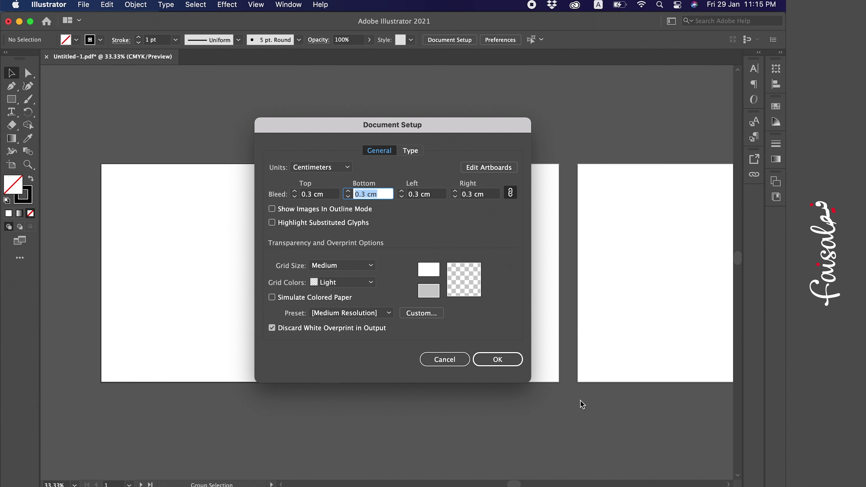
click(504, 361)
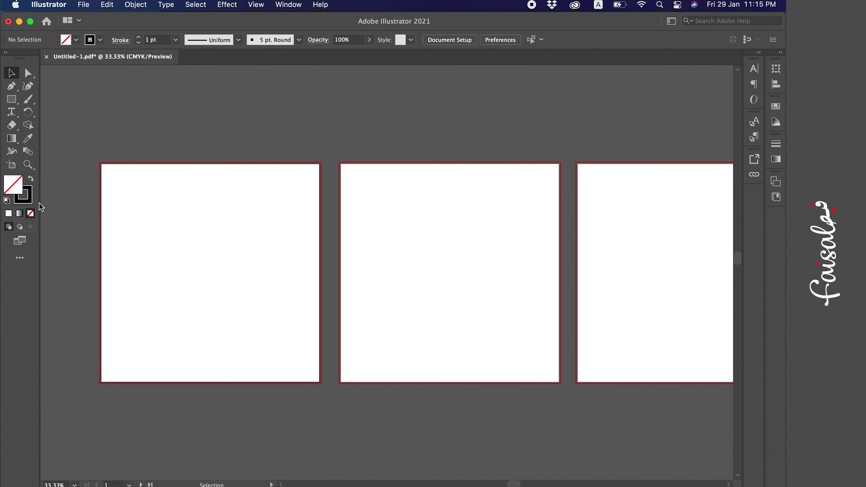
click(11, 99)
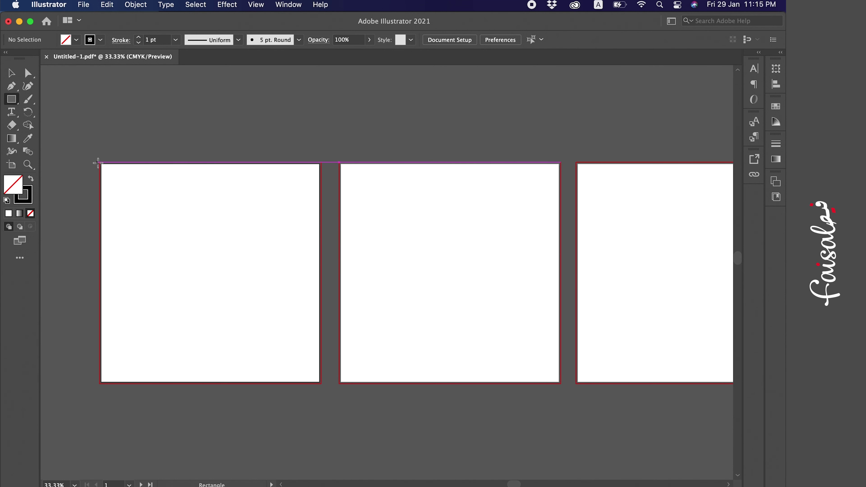
Draw a rectangle over the first artboard and give it a white-to-black gradient fill.
mouse_move(100, 163)
mouse_down()
mouse_move(245, 270)
mouse_move(320, 382)
mouse_up()
key(period)
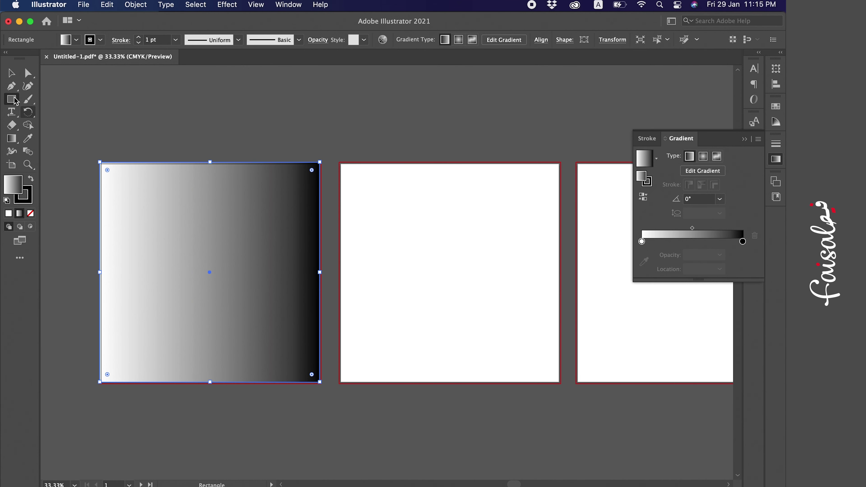
click(11, 73)
click(168, 106)
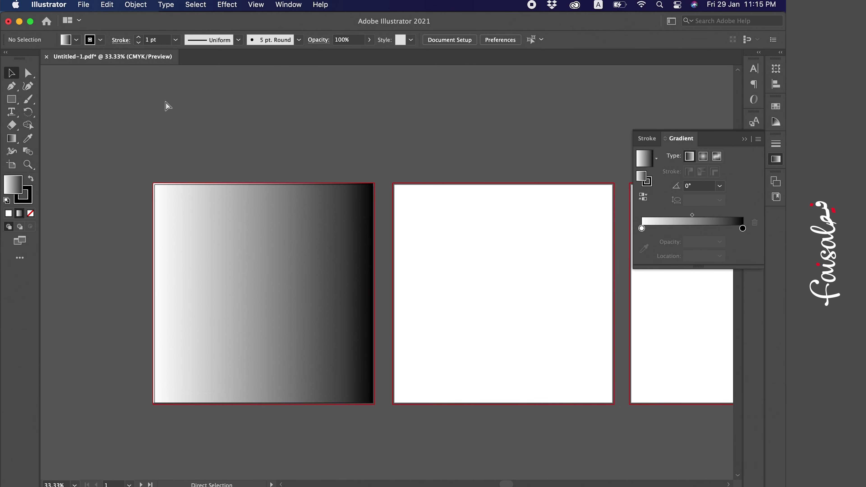
key(super+equal)
key(super+equal)
key(super+equal)
key(super+equal)
key(Tab)
scroll(167, 106, left, 2)
scroll(167, 106, left, 2)
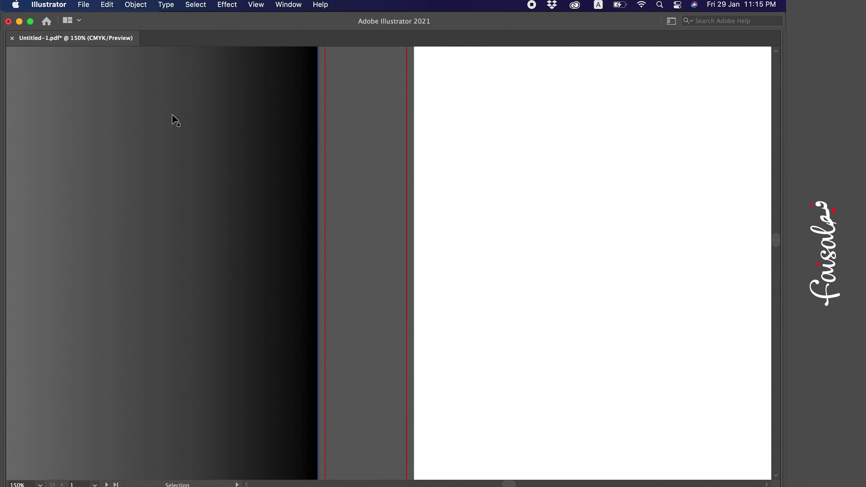
scroll(285, 234, up, 8)
key(super+minus)
Snap the gradient rectangle's right edge out to the bleed line.
click(337, 264)
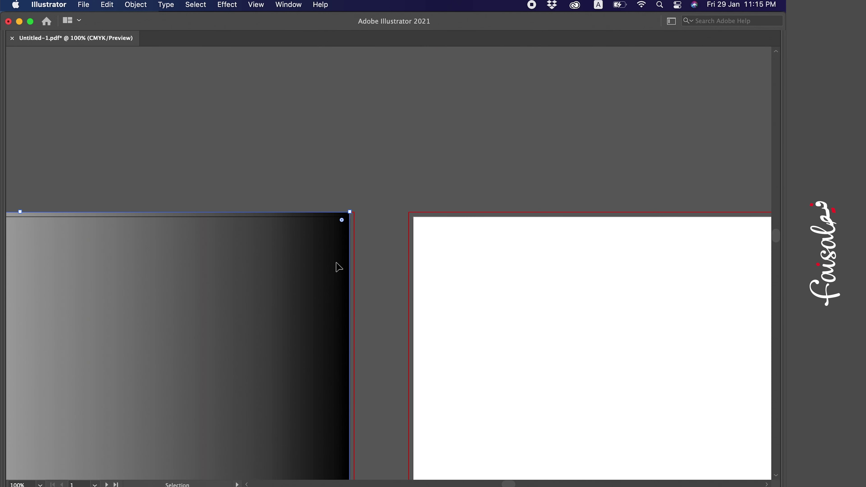
scroll(337, 263, down, 5)
scroll(337, 264, down, 4)
scroll(337, 268, down, 1)
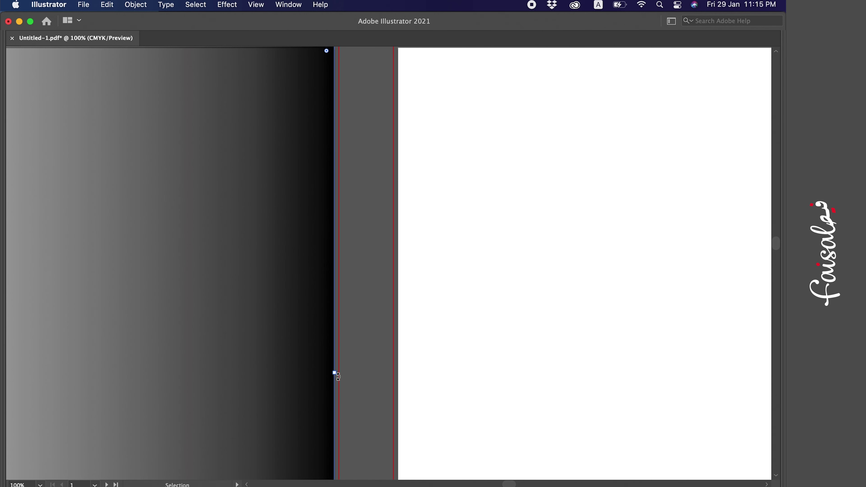
drag(338, 376, 340, 373)
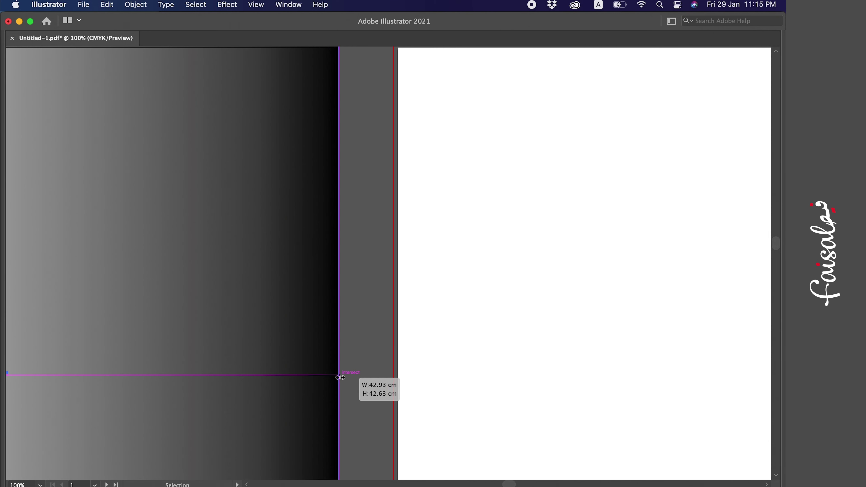
scroll(352, 377, left, 2)
scroll(352, 378, down, 5)
scroll(354, 381, down, 5)
scroll(354, 381, left, 2)
scroll(354, 381, down, 5)
scroll(354, 381, left, 2)
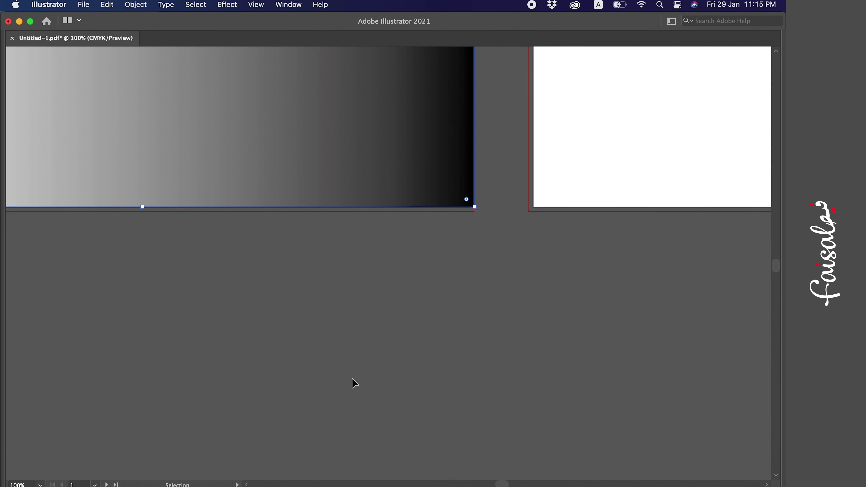
scroll(354, 381, left, 5)
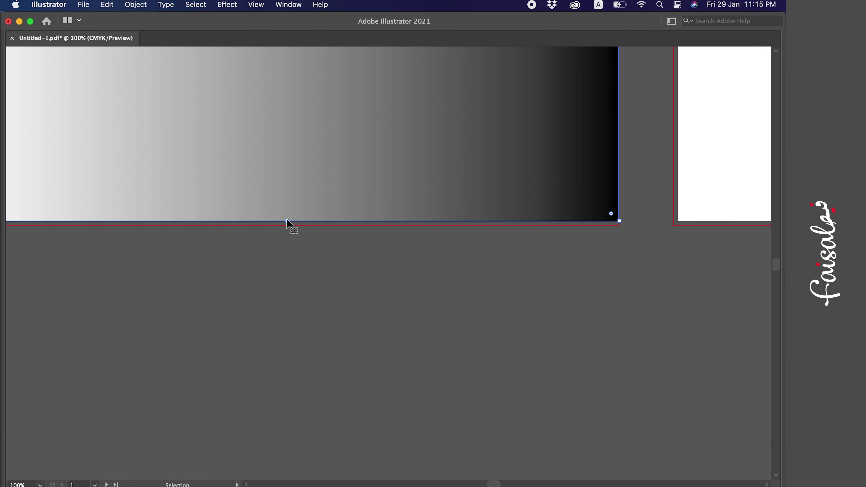
Stretch the rectangle's bottom edge down to the bleed line, then deselect it.
drag(288, 222, 286, 227)
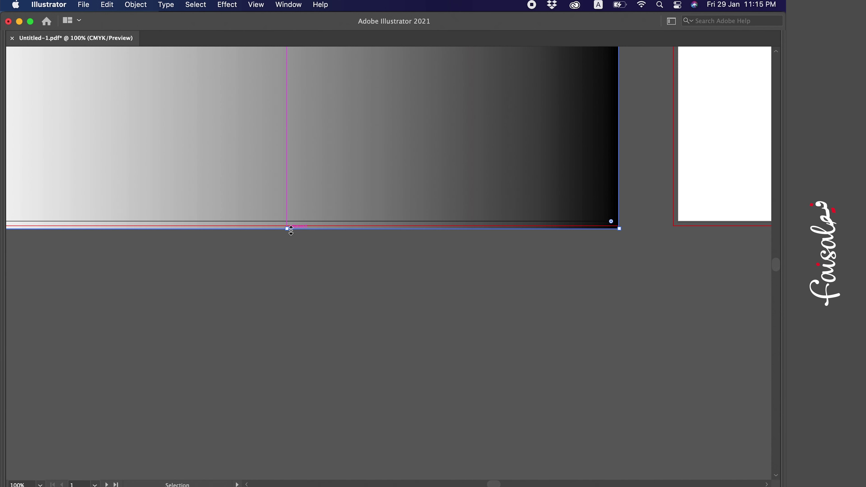
scroll(286, 248, up, 2)
scroll(286, 248, left, 5)
scroll(284, 245, left, 5)
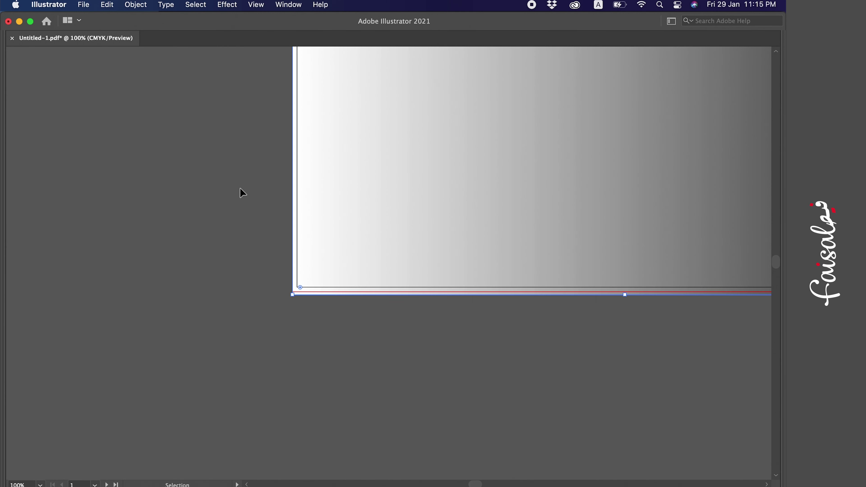
scroll(240, 192, up, 3)
scroll(240, 191, up, 3)
scroll(239, 187, right, 3)
click(107, 270)
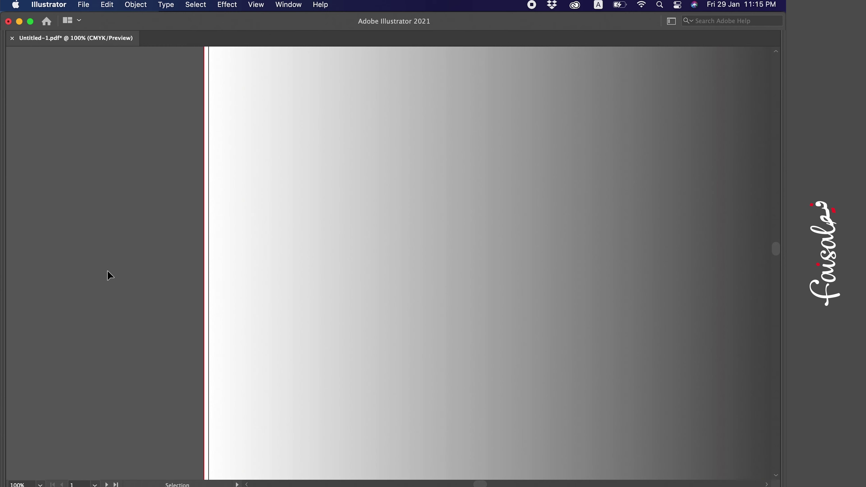
key(Tab)
key(super+minus)
key(super+minus)
scroll(109, 275, right, 3)
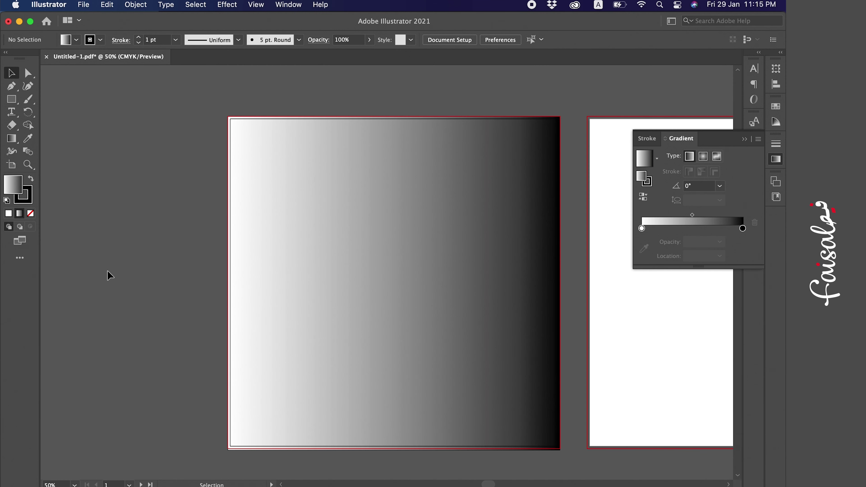
Save As again, trimming the file name to 1.pdf and keeping Adobe PDF format.
key(super+shift+s)
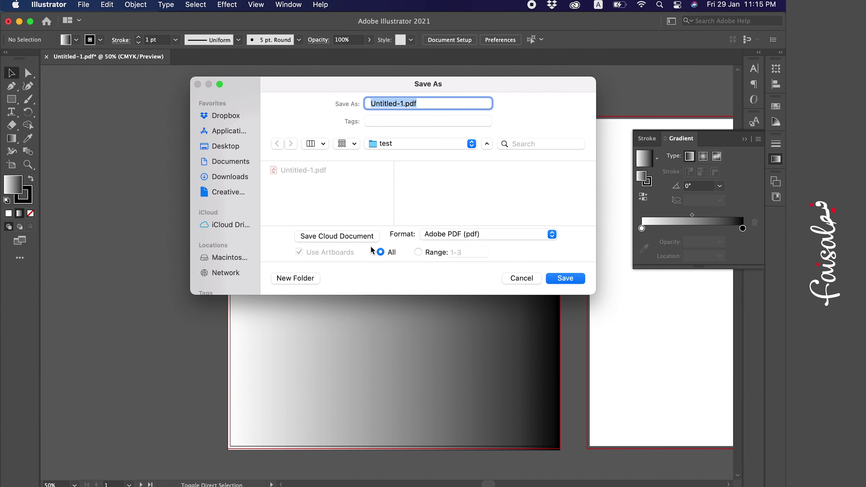
click(405, 103)
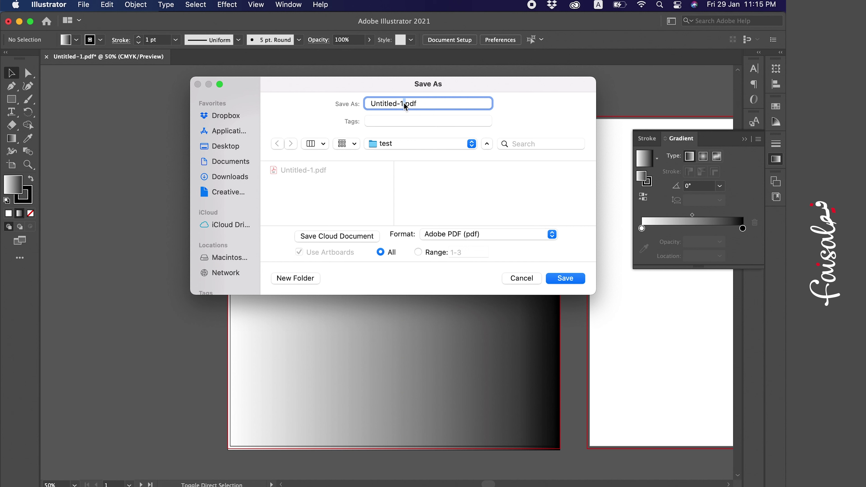
drag(402, 103, 338, 109)
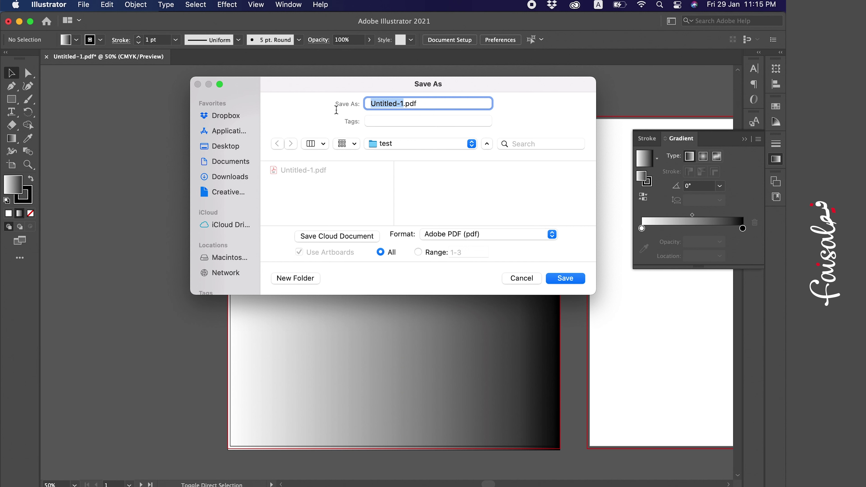
key(BackSpace)
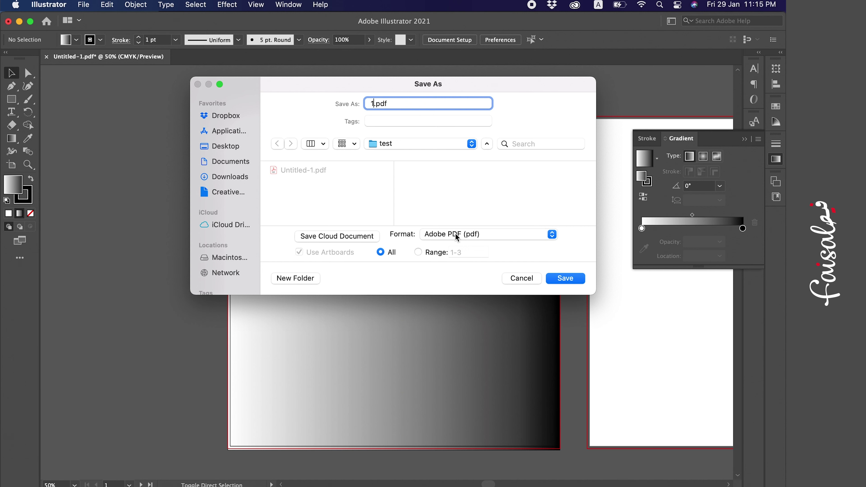
click(458, 237)
click(565, 279)
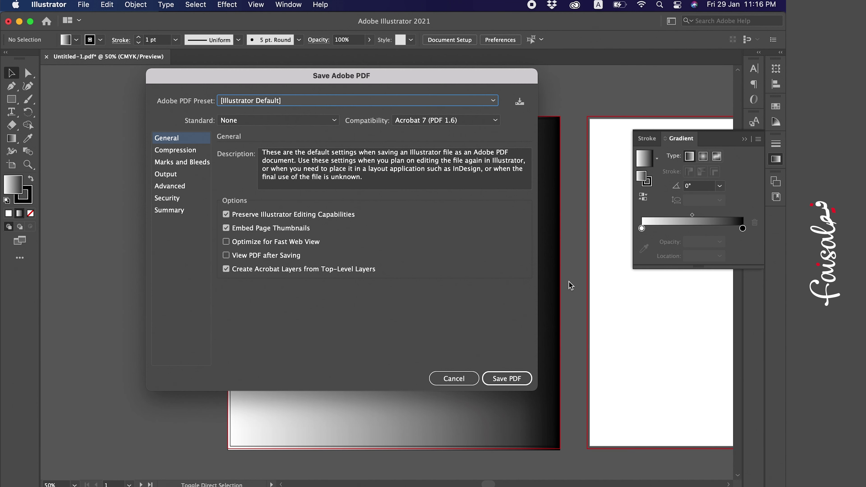
Pick the [High Quality Print] preset and show the Marks and Bleeds page.
click(262, 102)
click(300, 145)
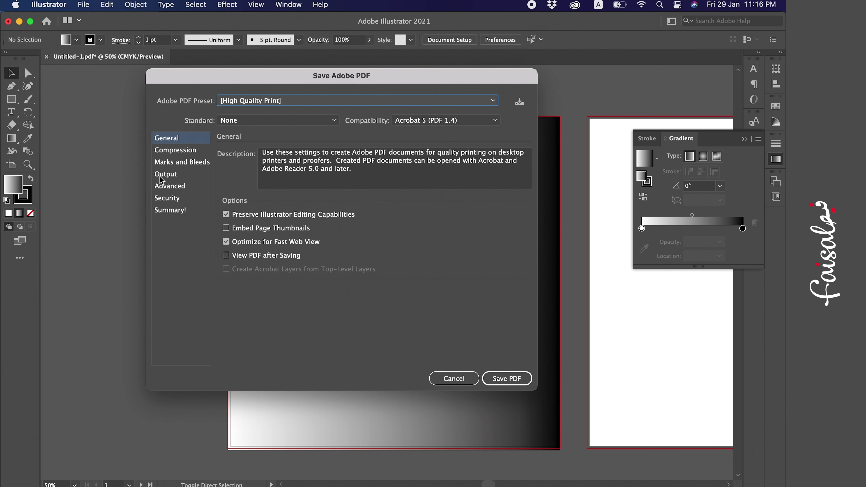
click(174, 174)
click(191, 163)
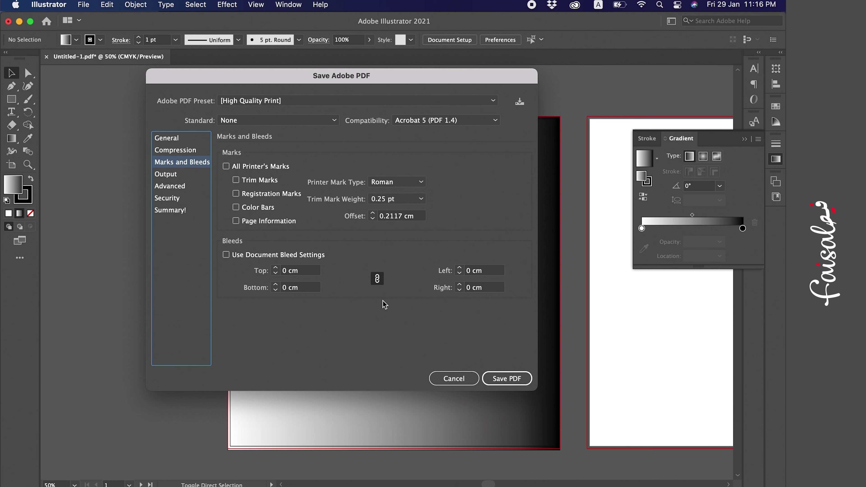
Enter a 0.3 cm top bleed and tick Use Document Bleed Settings.
double_click(287, 273)
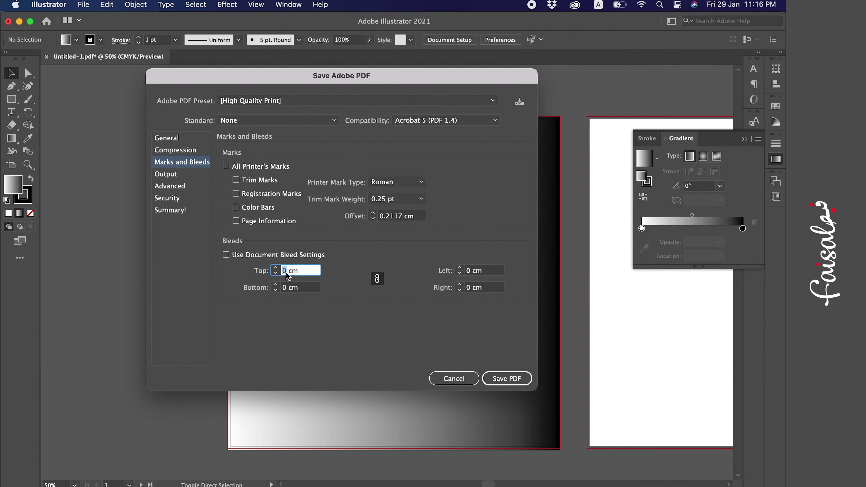
text(0.3)
key(Tab)
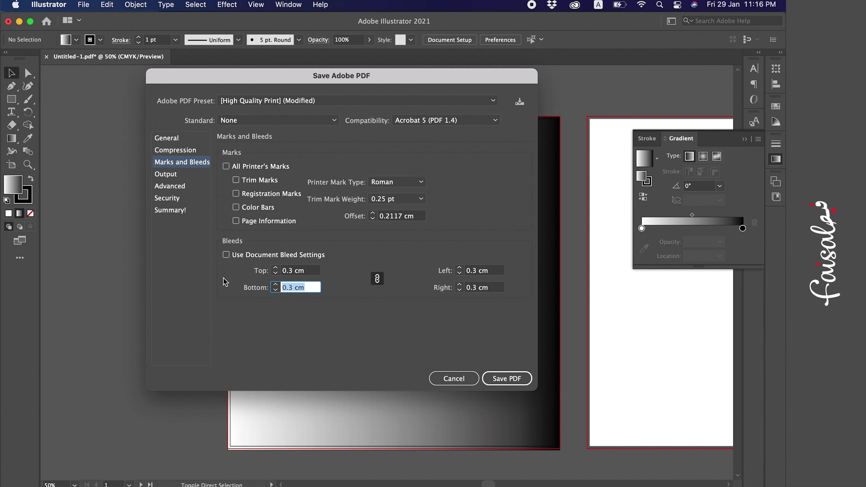
click(240, 261)
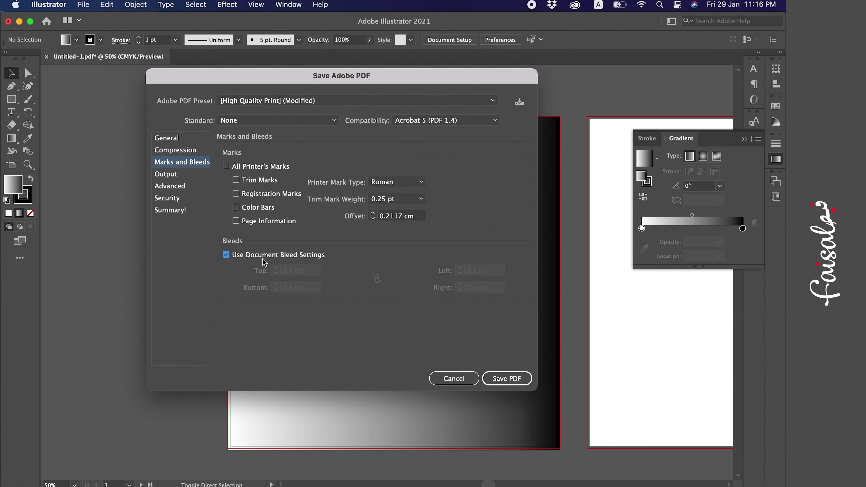
Review the Output, Advanced, Security and Summary pages, then reopen the preset list from General.
click(194, 173)
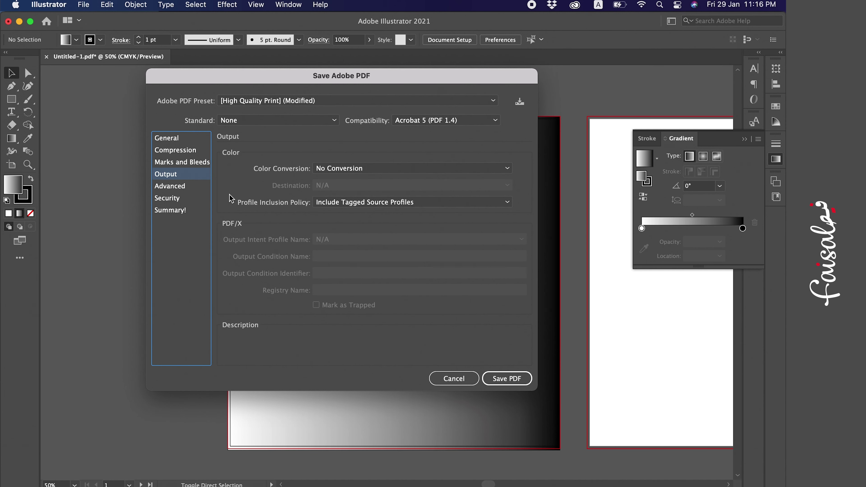
click(200, 191)
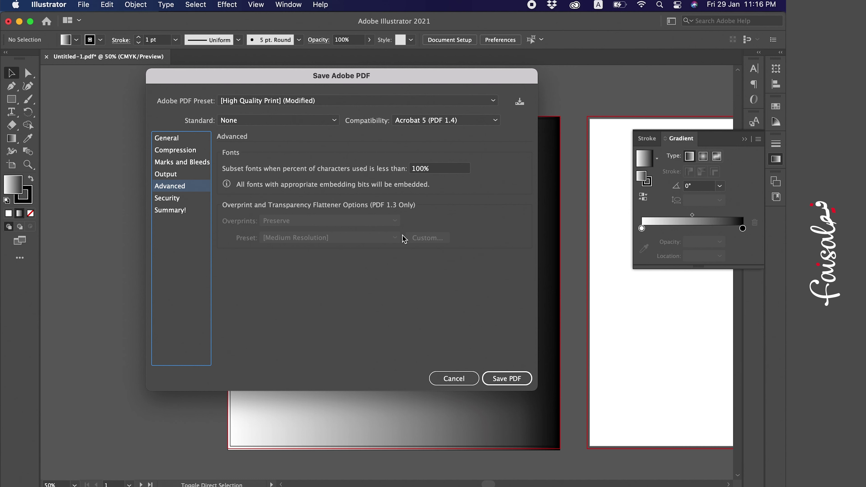
click(181, 202)
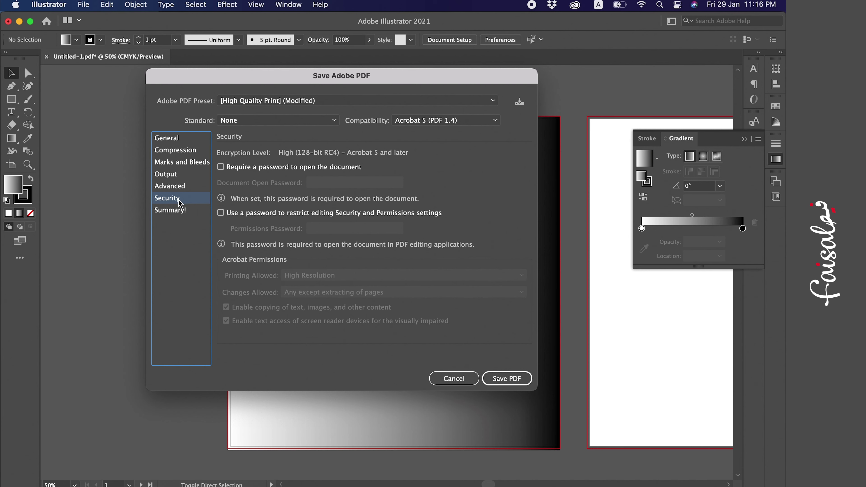
click(169, 211)
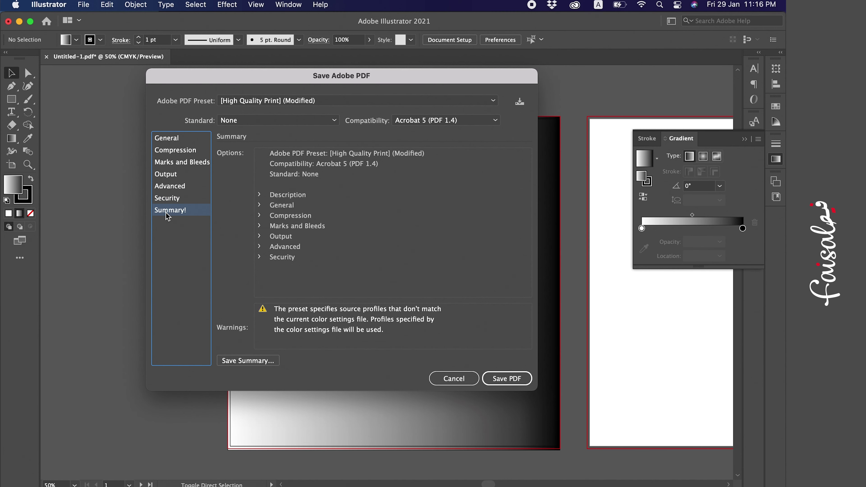
click(181, 199)
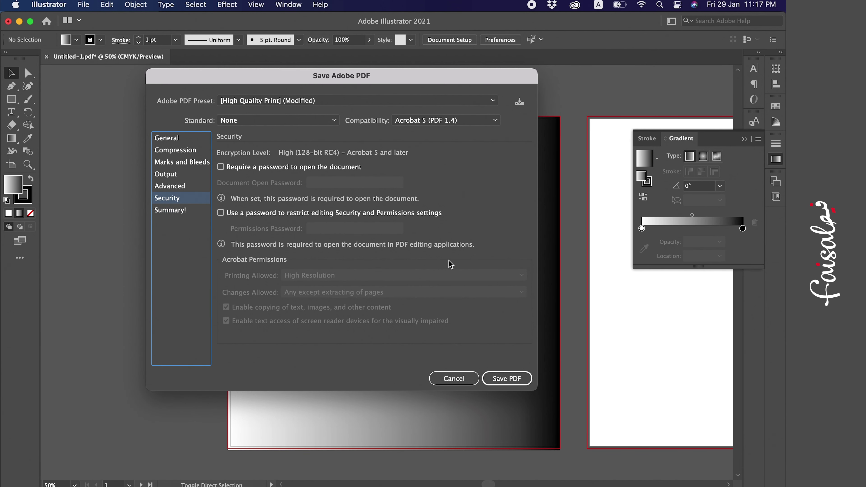
click(182, 210)
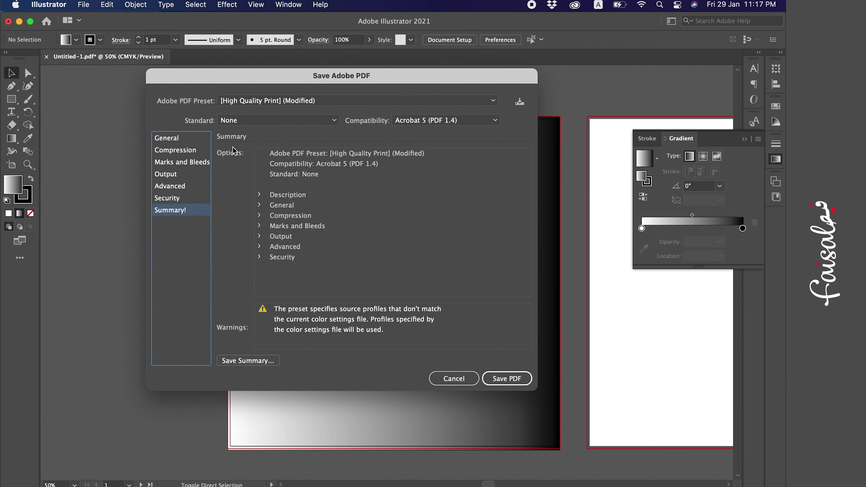
click(192, 140)
click(277, 103)
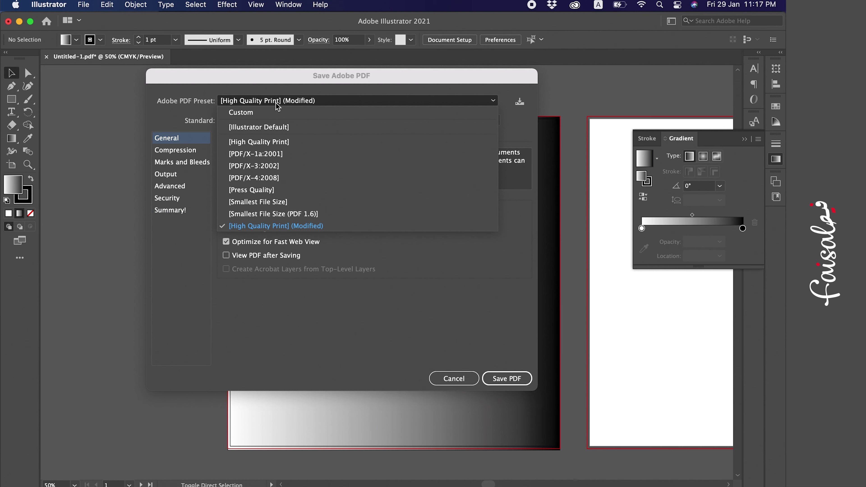
Switch the PDF preset to Press Quality and review its Compression and General pages.
click(295, 190)
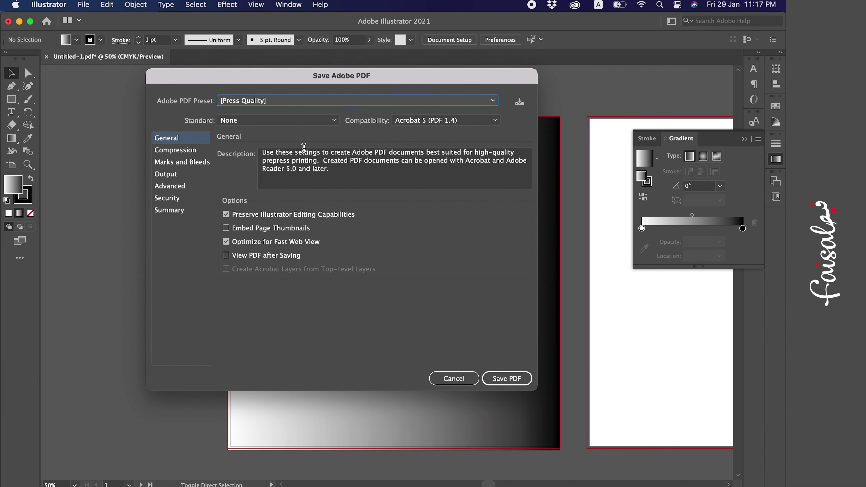
click(187, 150)
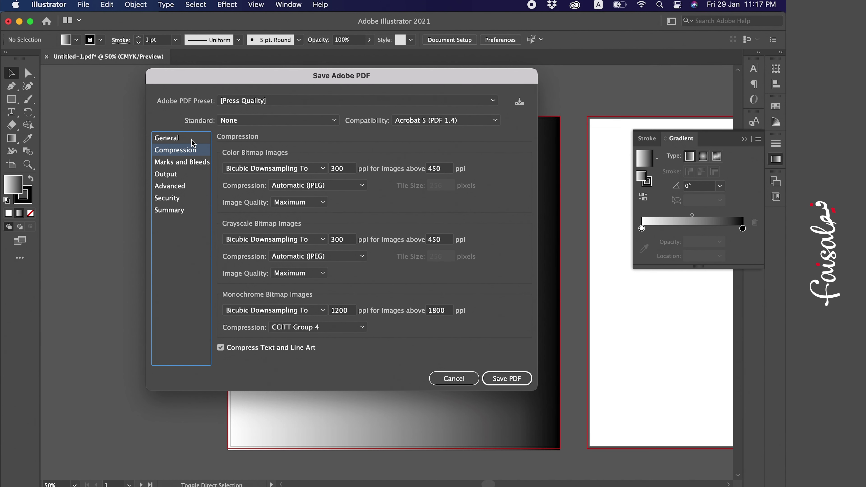
click(193, 140)
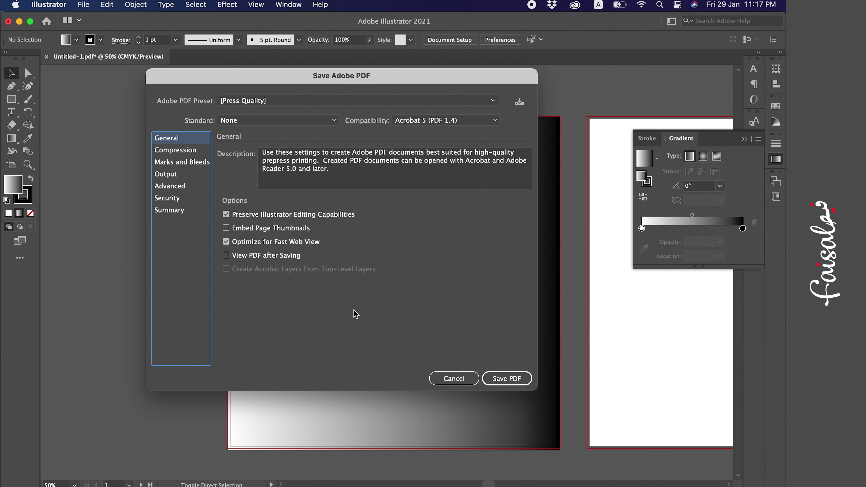
Cancel the PDF save without saving and delete the gradient rectangle.
click(472, 379)
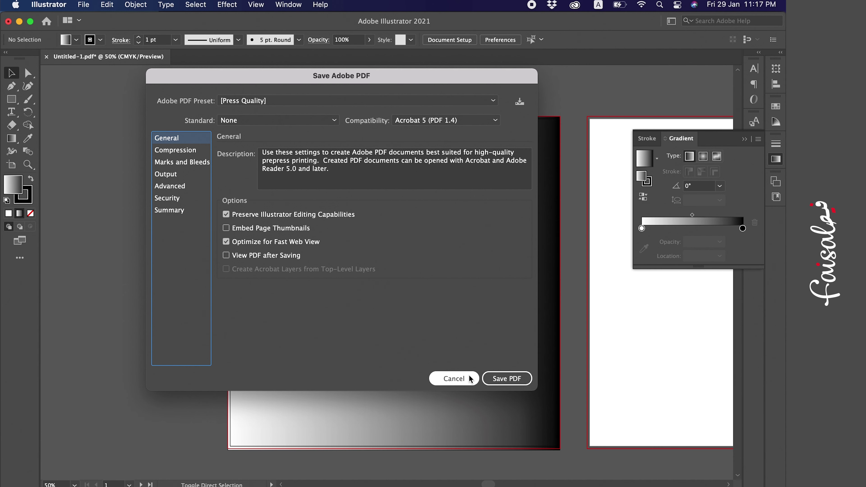
click(400, 320)
key(Delete)
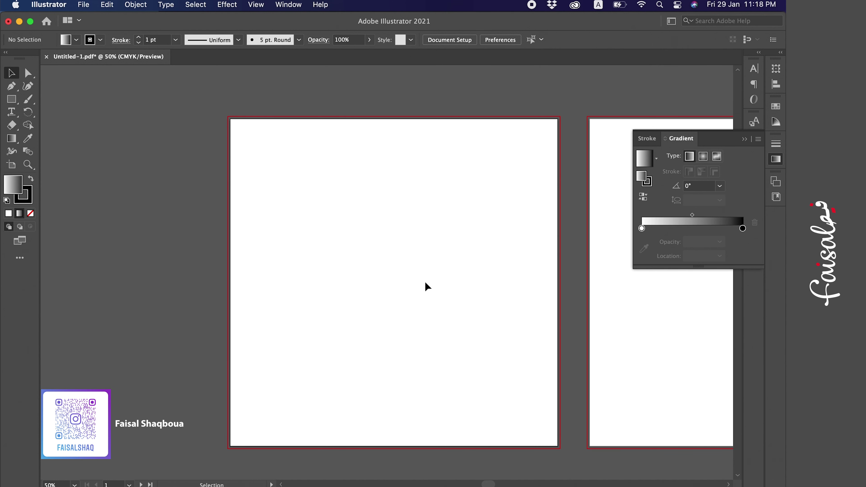
Zoom out to show all three artboards, activating artboards 2, 3, then 1.
scroll(471, 220, right, 3)
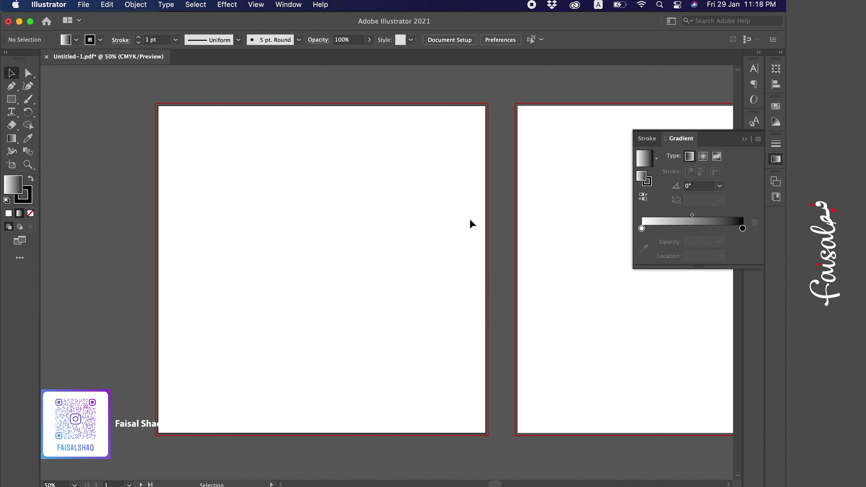
scroll(470, 219, right, 3)
key(super+minus)
key(super+minus)
scroll(407, 233, right, 2)
scroll(407, 233, down, 1)
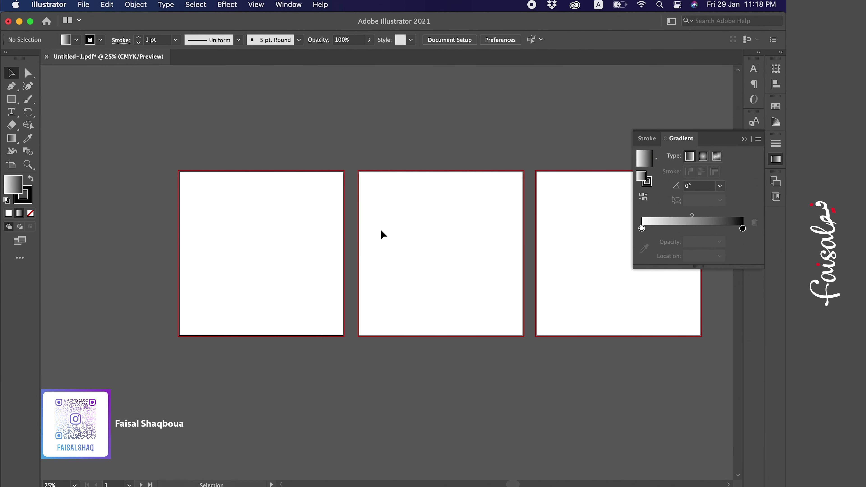
scroll(448, 233, right, 3)
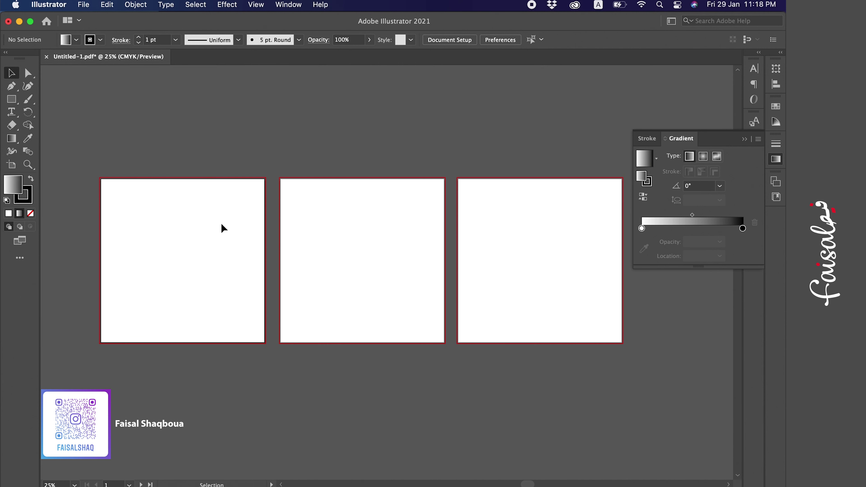
click(327, 286)
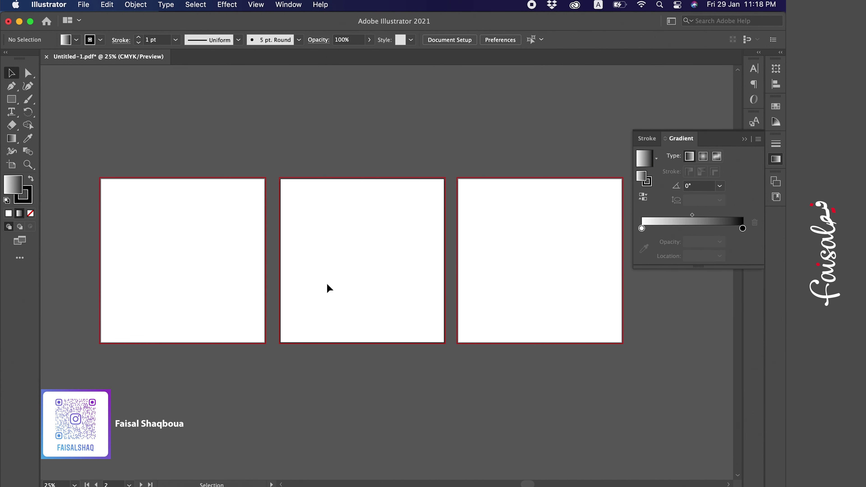
click(537, 282)
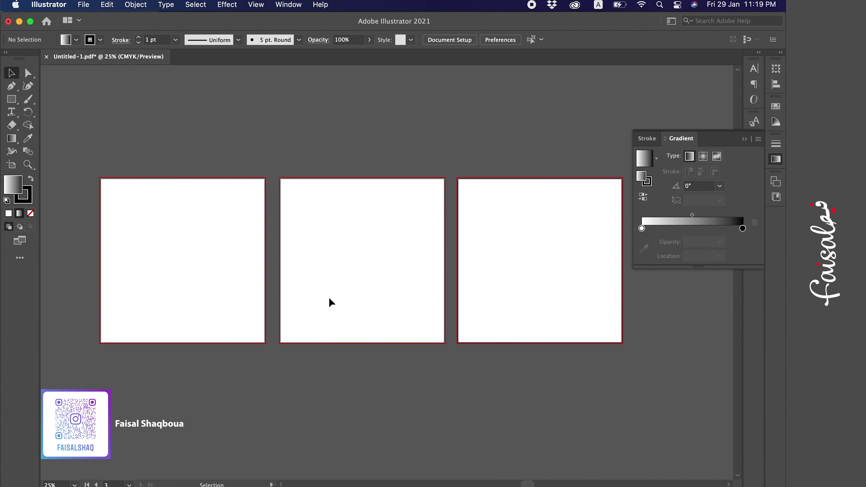
click(176, 256)
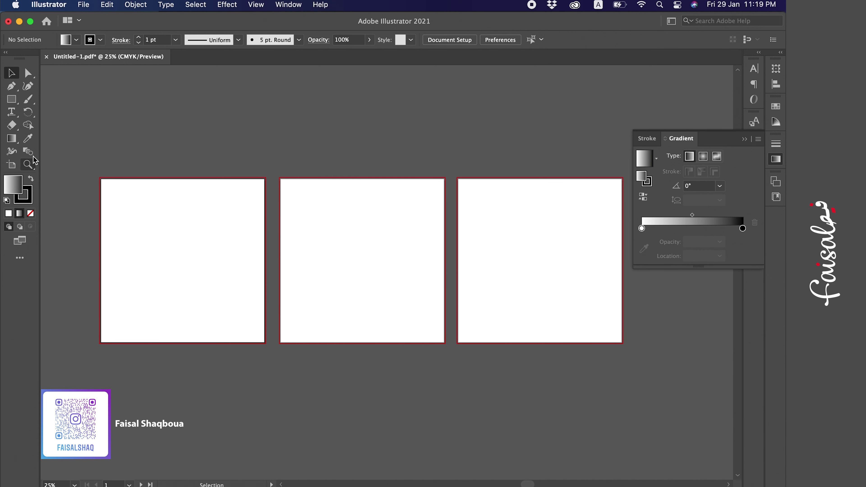
Draw a white-to-black gradient rectangle of about 135.33 × 44.01 cm spanning all three artboards.
click(15, 103)
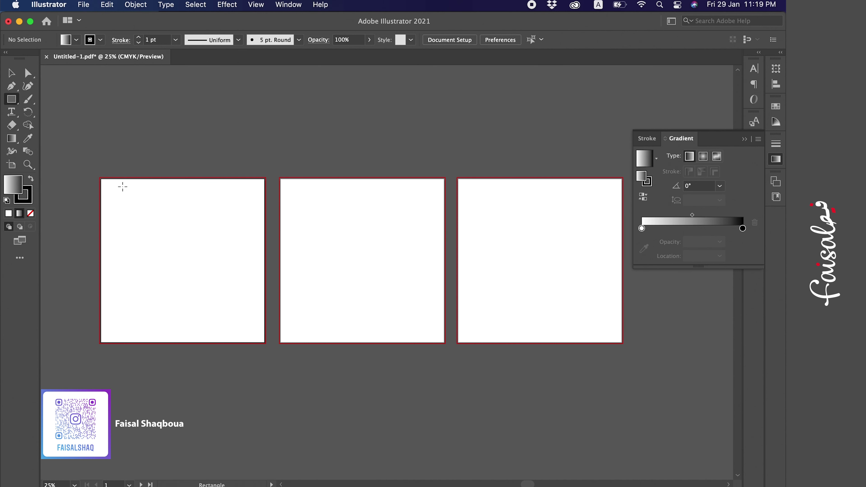
drag(99, 178, 623, 343)
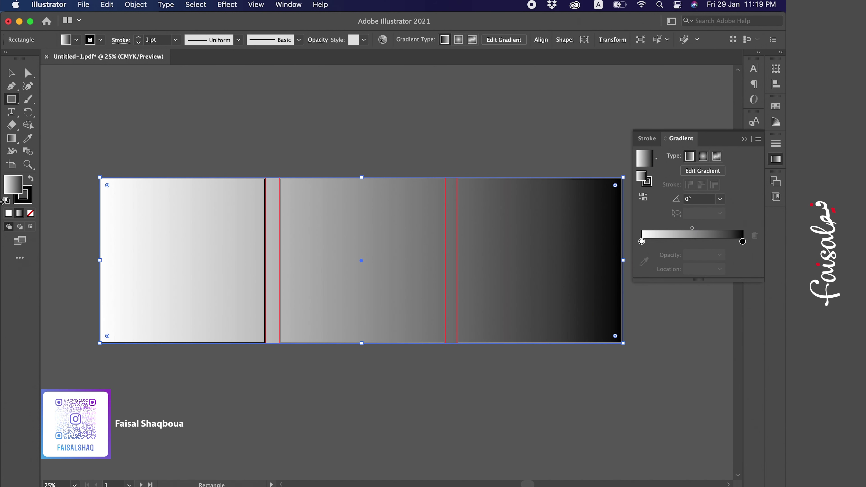
click(9, 73)
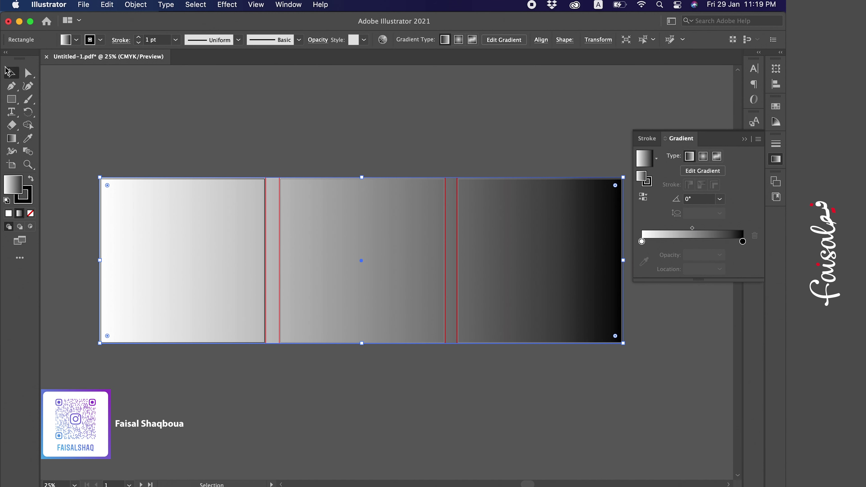
Shrink the gradient rectangle so it covers only the first artboard to its bleed edges.
click(189, 114)
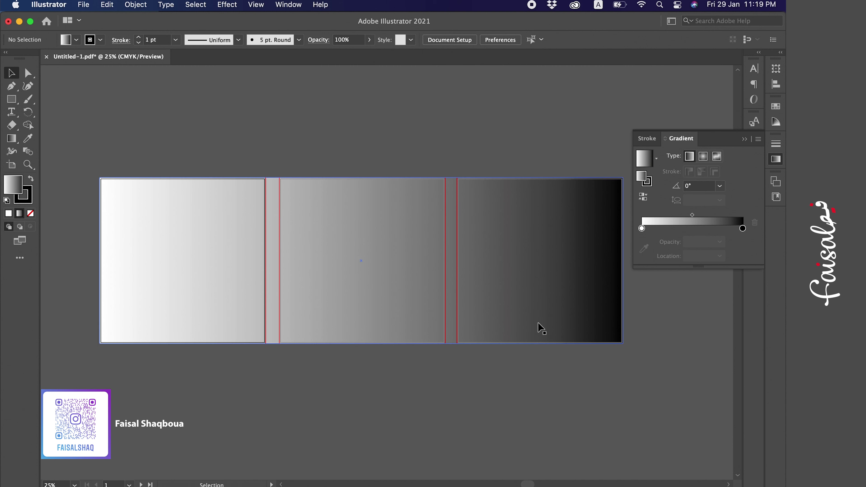
click(573, 294)
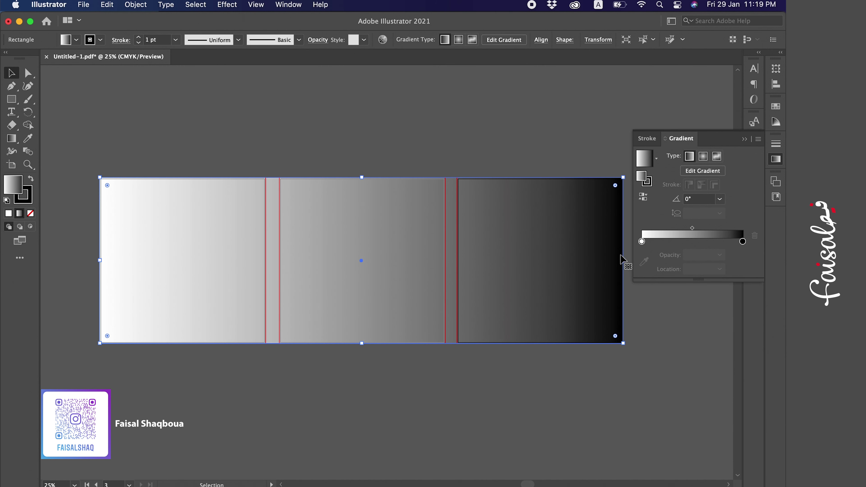
drag(624, 262, 271, 226)
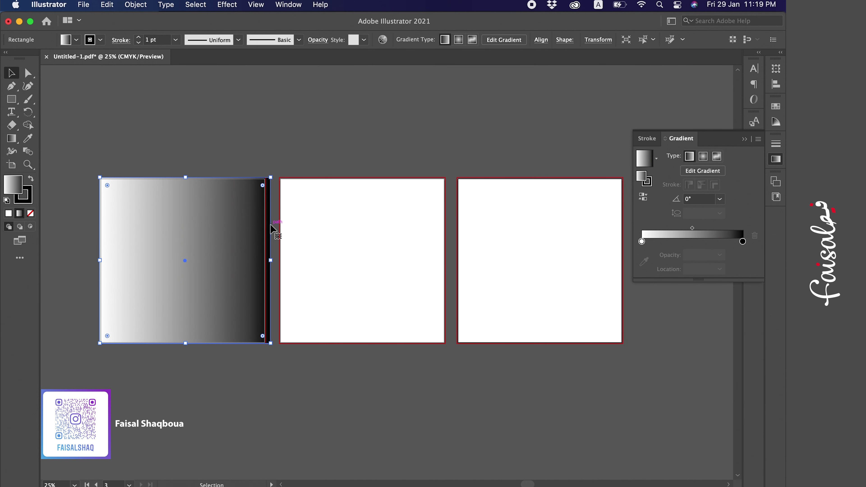
click(258, 207)
drag(271, 261, 266, 259)
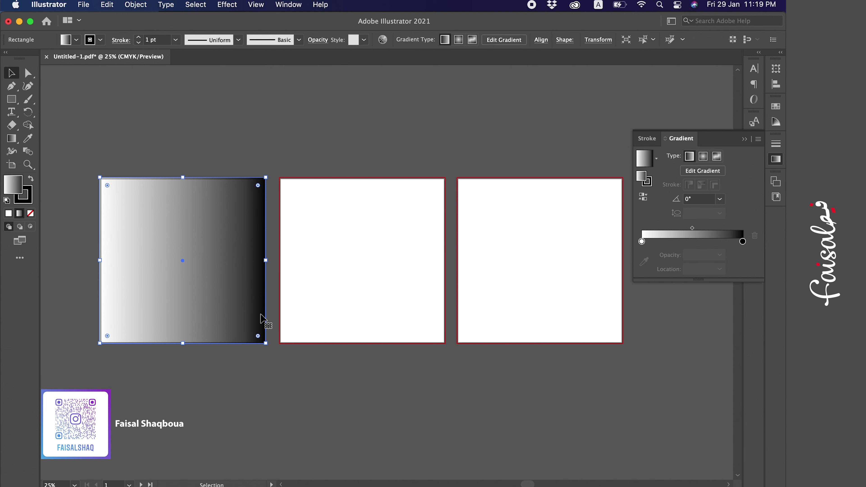
click(196, 111)
click(238, 230)
click(213, 130)
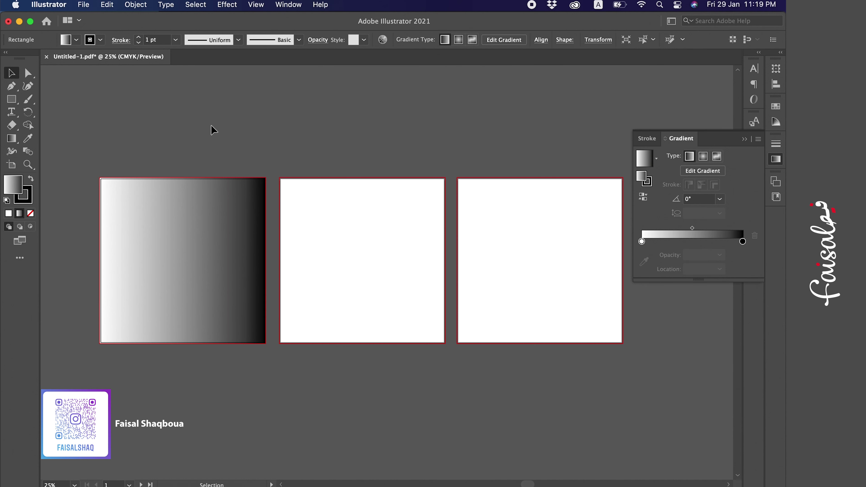
click(253, 184)
click(172, 121)
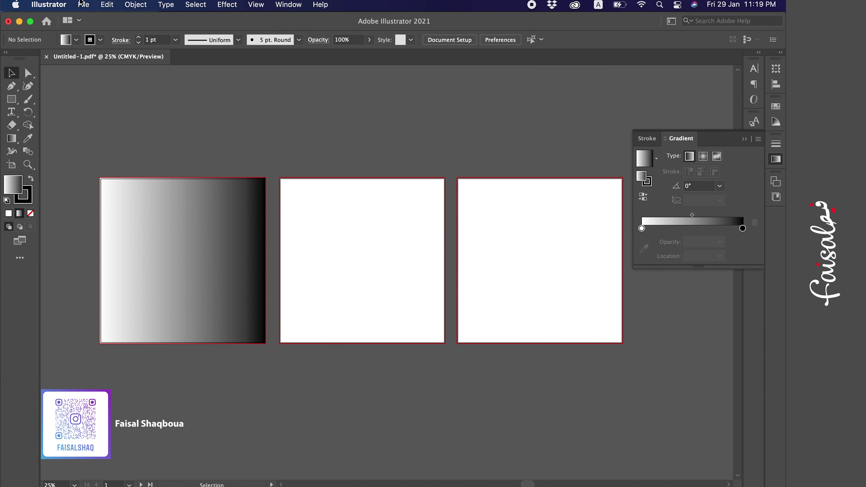
click(83, 4)
Save the document in Adobe PDF format under the name 2.pdf.
click(103, 113)
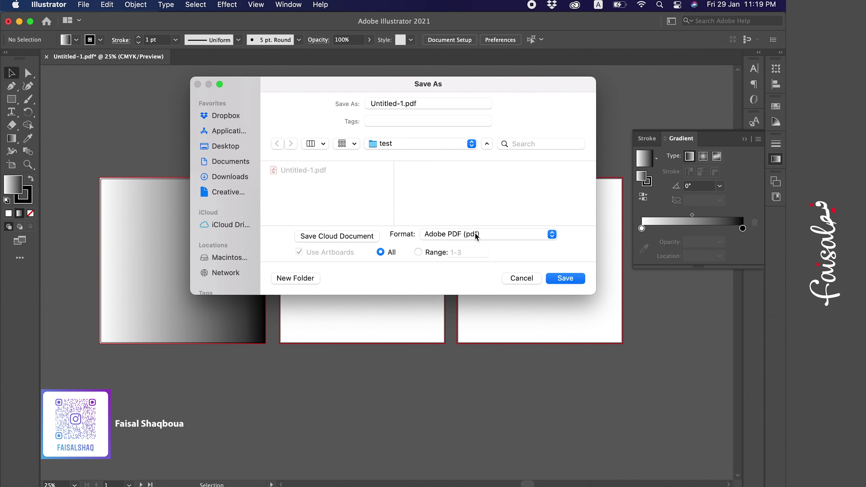
click(476, 236)
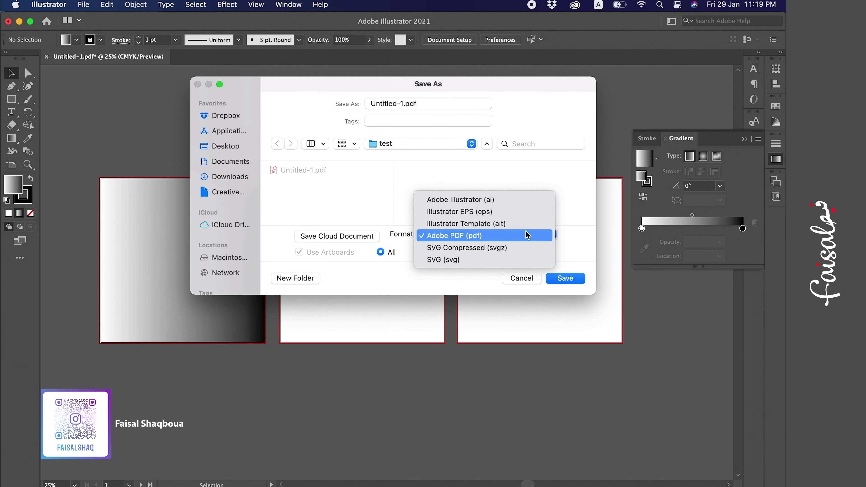
click(497, 236)
click(402, 104)
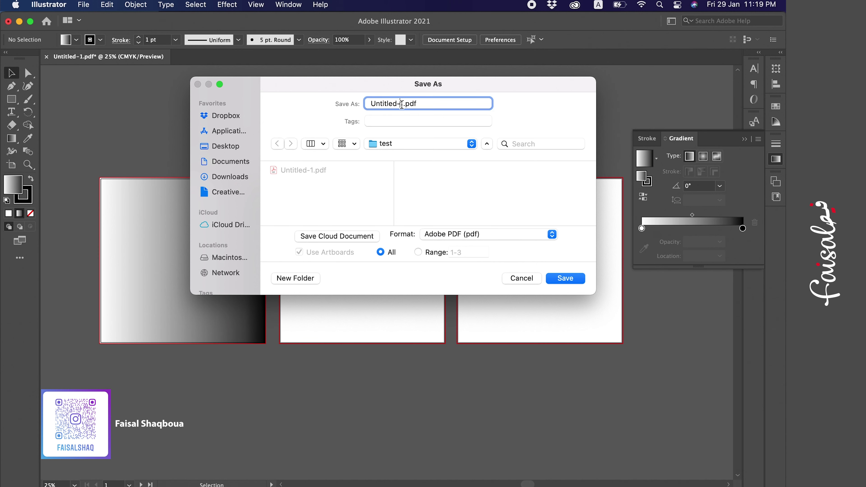
drag(404, 104, 350, 106)
text(2)
key(Tab)
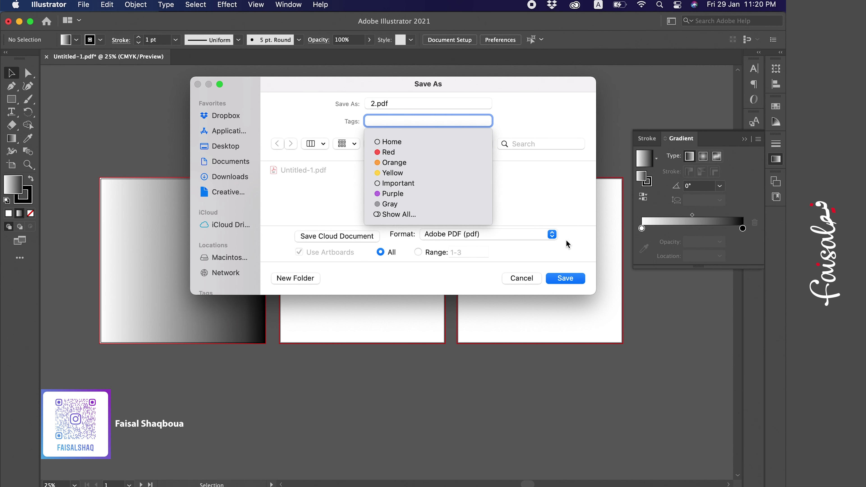
click(572, 279)
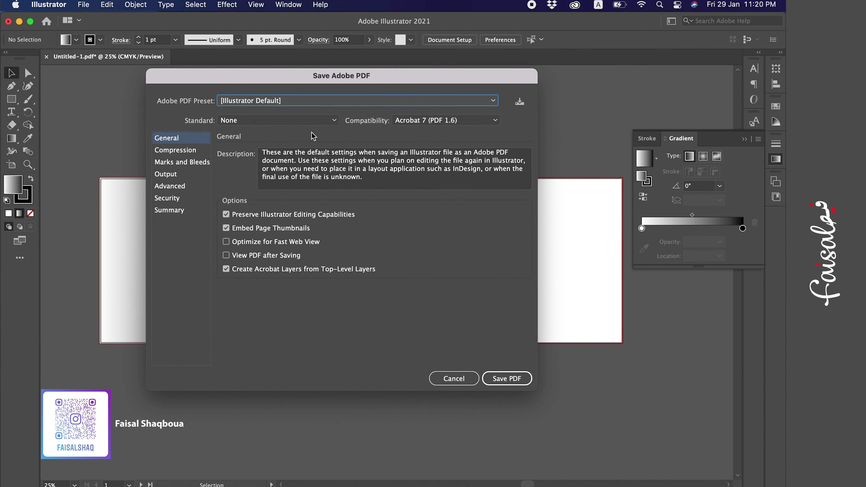
Choose the Smallest File Size PDF preset and view its Compression settings.
click(297, 100)
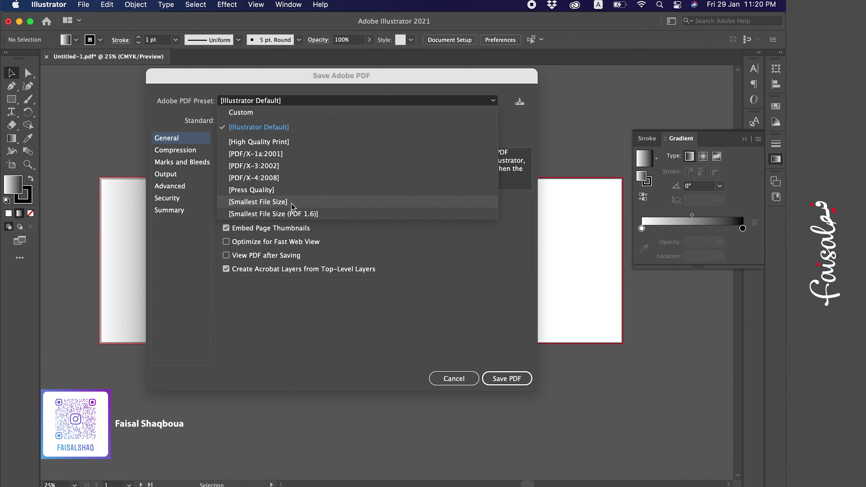
click(309, 202)
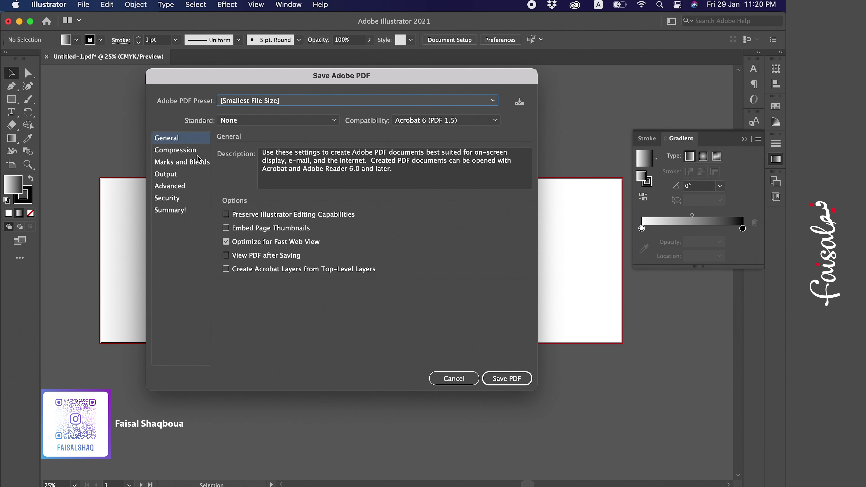
click(177, 151)
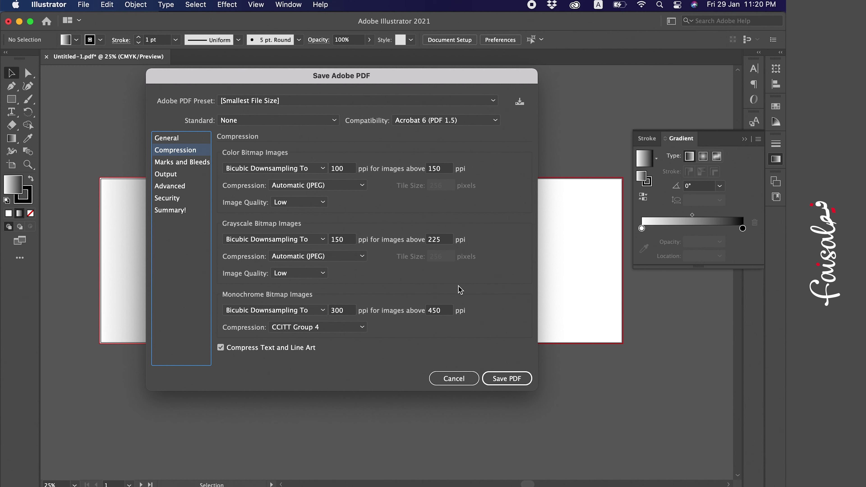
Keep Low colour image quality, review Marks and Bleeds, and save 2.pdf with these settings.
click(311, 203)
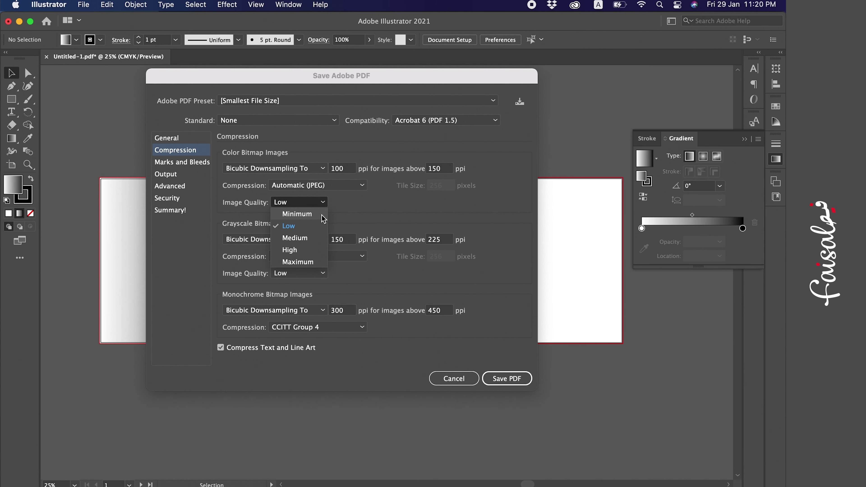
click(369, 214)
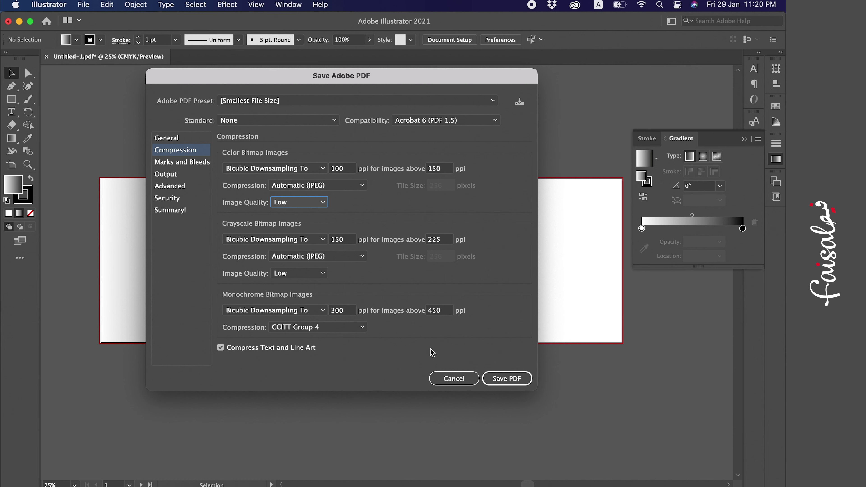
click(201, 164)
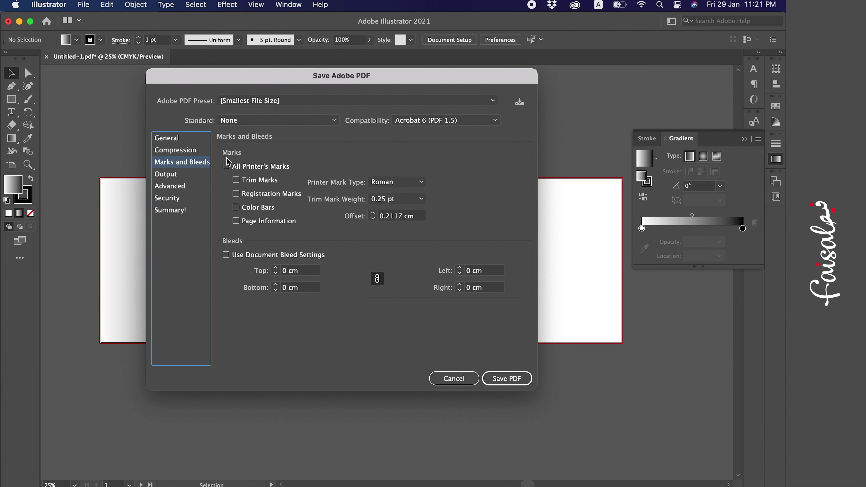
click(183, 149)
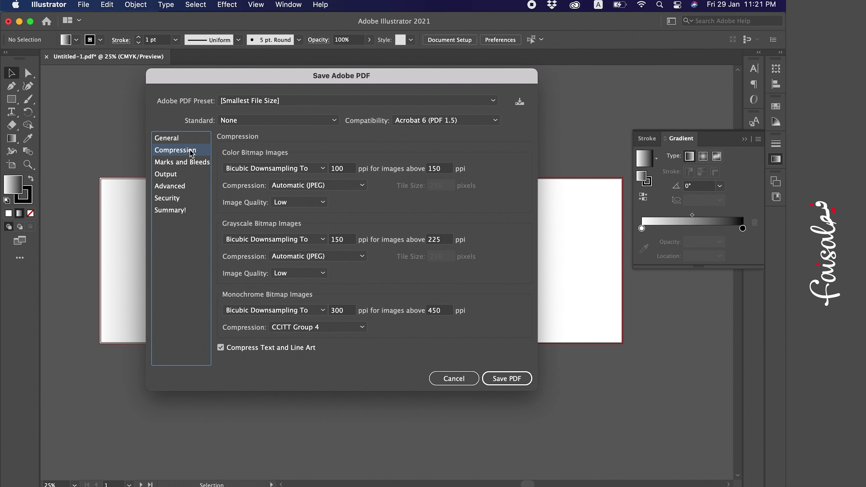
click(181, 140)
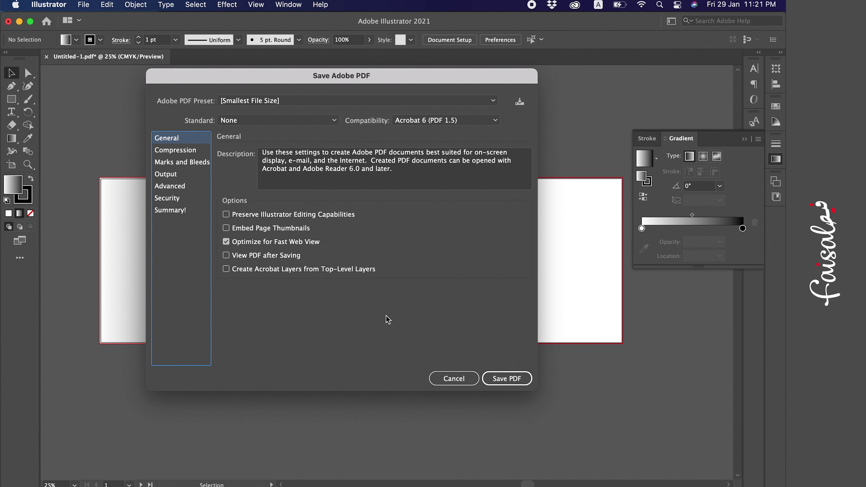
click(515, 376)
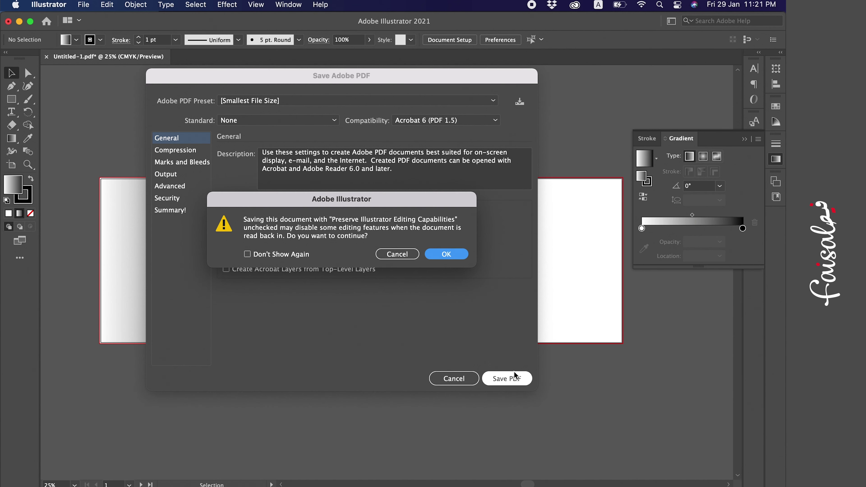
click(247, 254)
Confirm saving without editing capabilities, then delete the gradient rectangle from the first artboard.
click(443, 256)
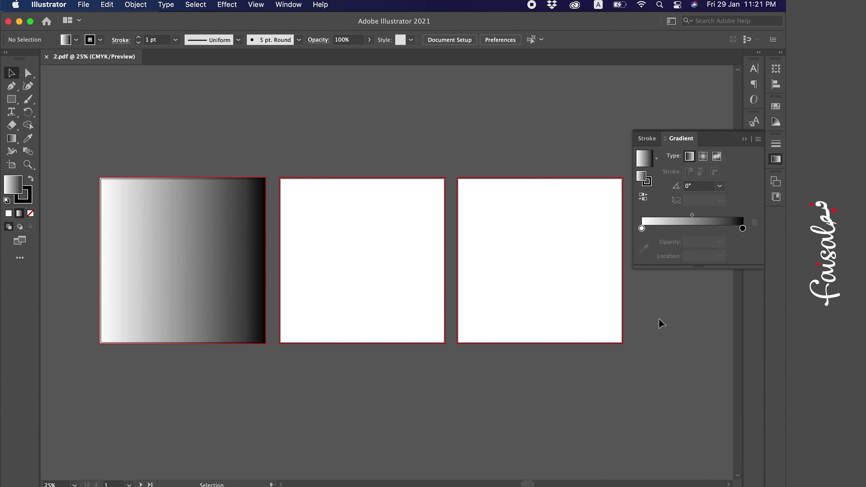
click(179, 241)
key(Delete)
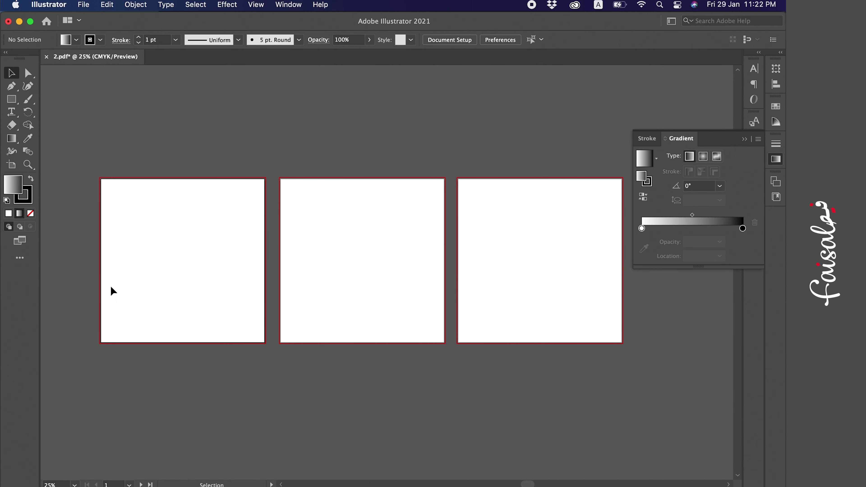
Draw a new gradient rectangle covering the first artboard.
click(11, 99)
drag(98, 180, 269, 346)
key(v)
click(378, 406)
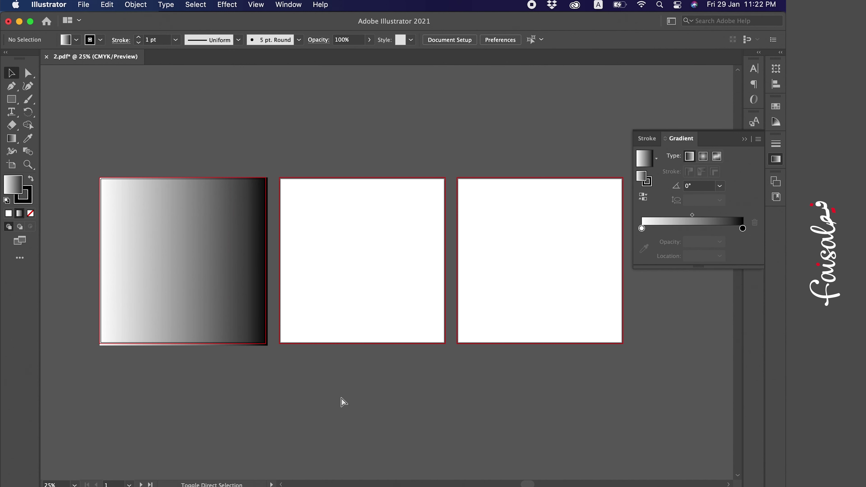
Save a copy of the document under the name 3.pdf.
key(super+shift+s)
click(375, 104)
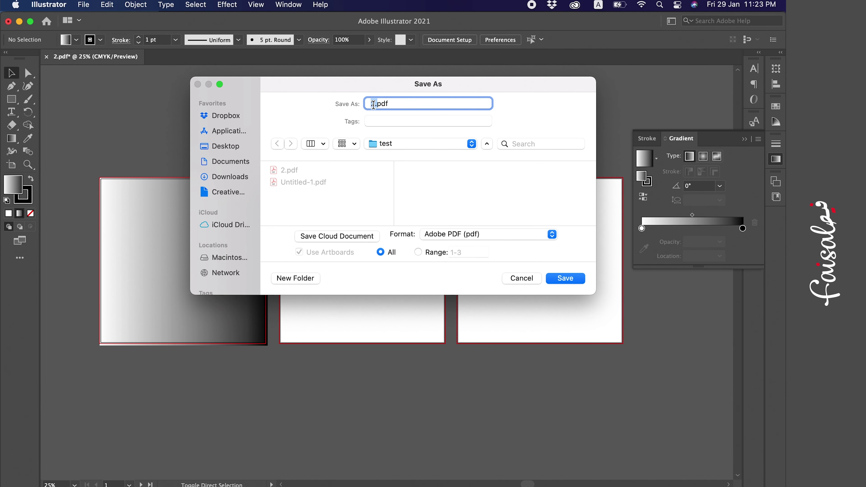
key(BackSpace)
text(3)
click(574, 279)
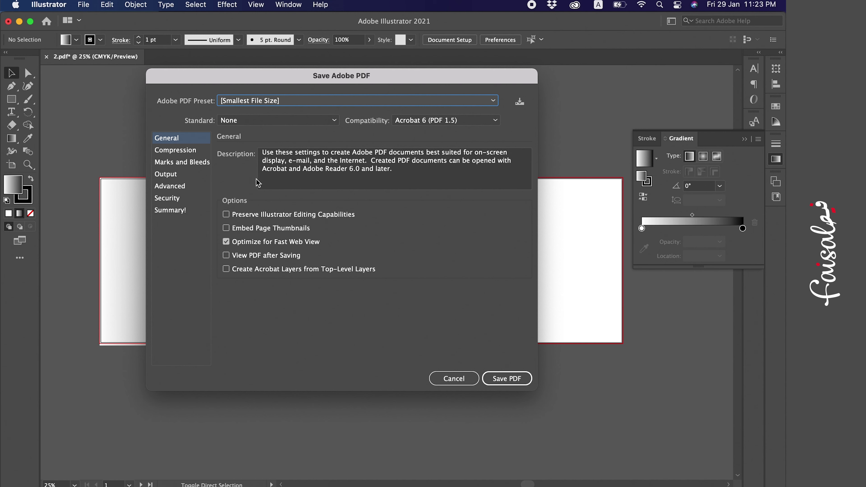
Keep the Smallest File Size preset for 3.pdf and view its Compression settings.
click(244, 103)
click(195, 152)
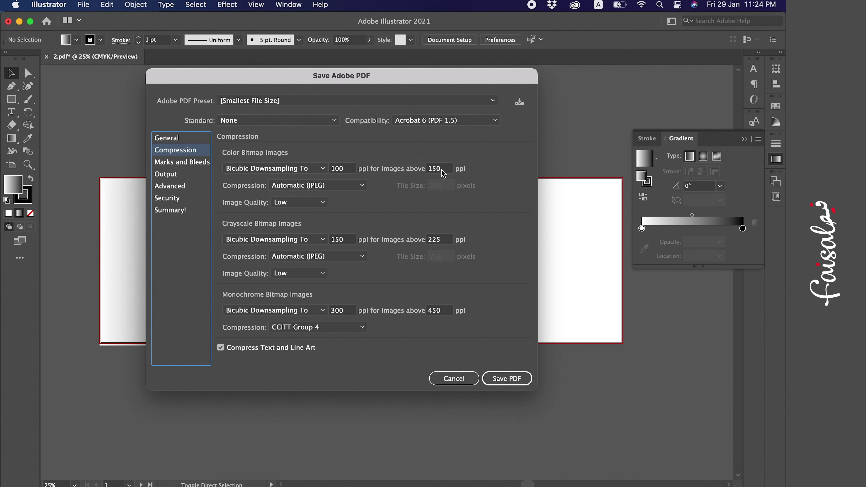
Set the colour bitmap image quality to Minimum.
click(323, 202)
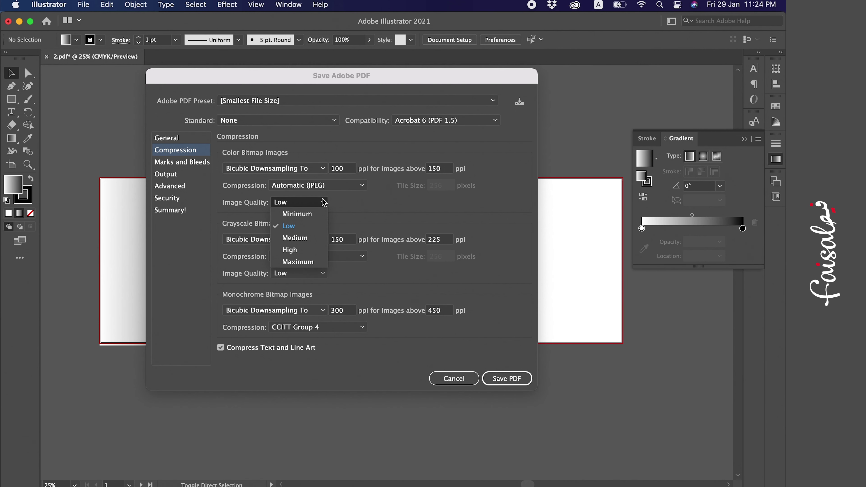
click(312, 213)
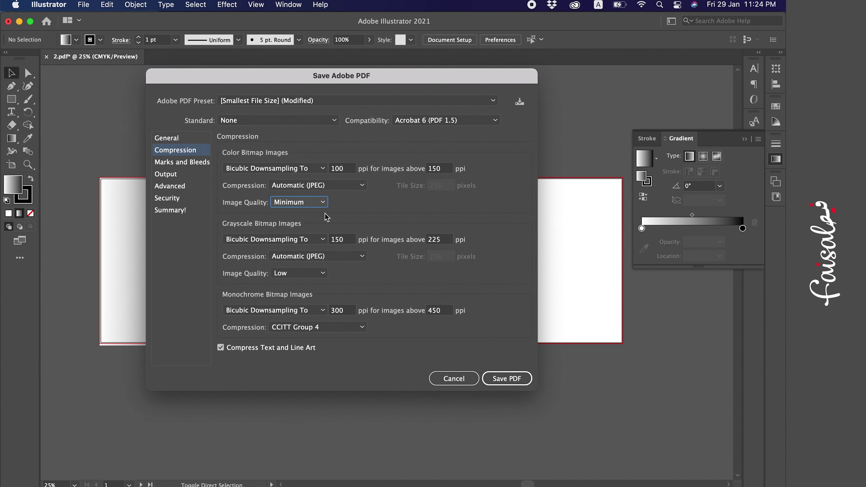
click(310, 202)
click(318, 205)
Review the Output, Compression and General settings, then cancel the PDF export.
click(198, 174)
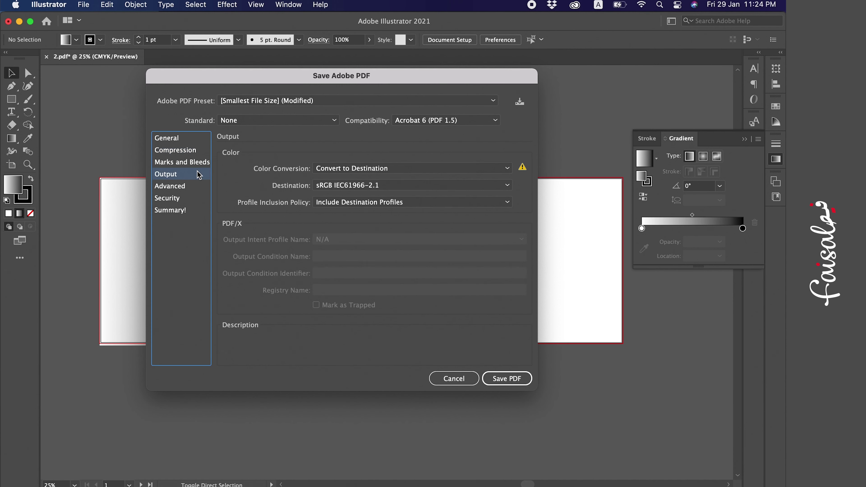
click(197, 153)
click(194, 139)
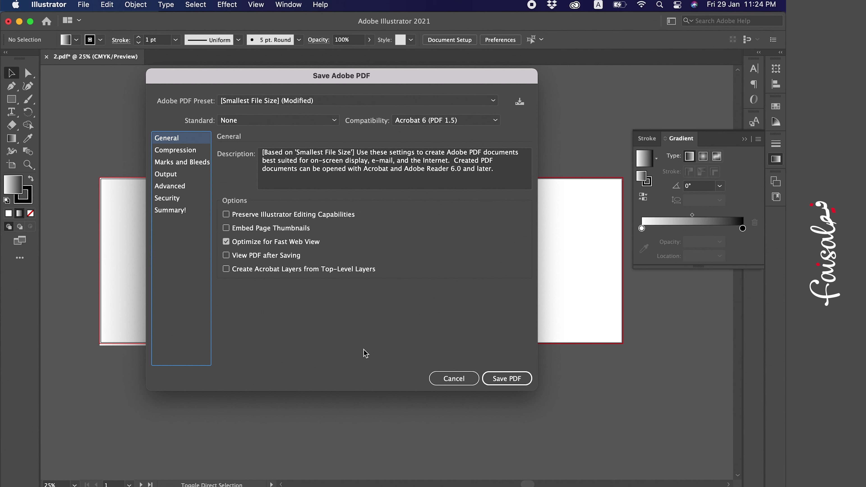
click(454, 379)
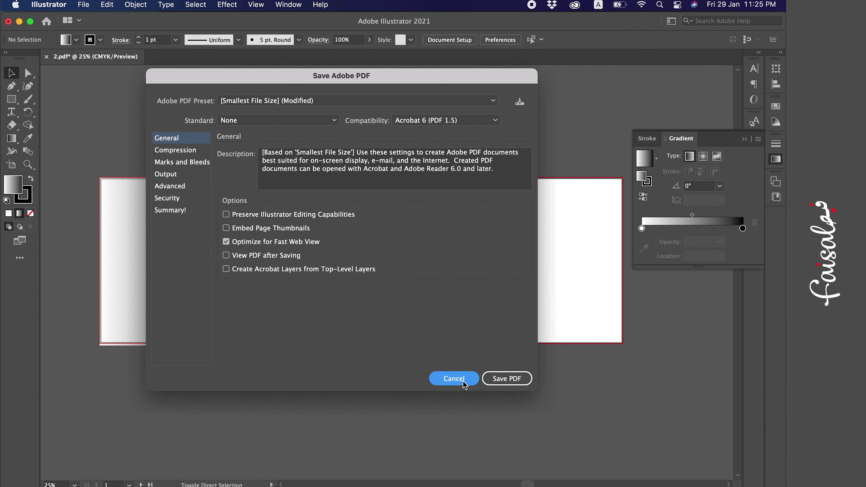
Delete the gradient rectangle from the first artboard, leaving all three artboards blank.
click(207, 291)
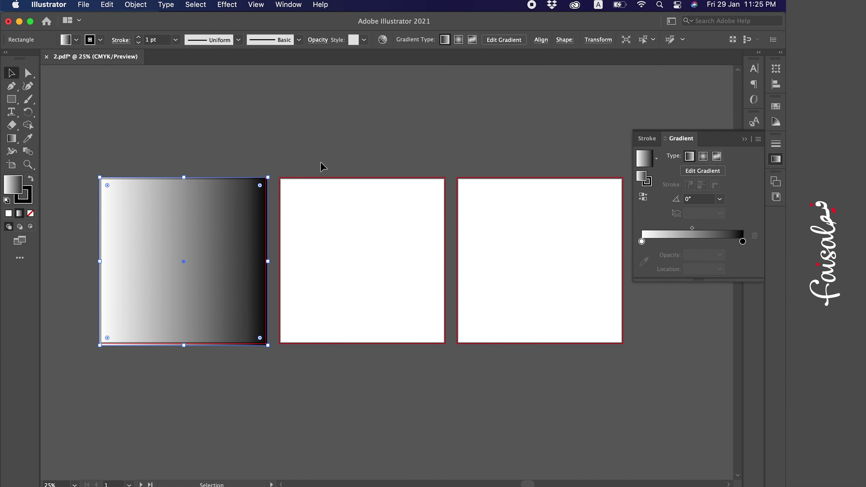
key(Delete)
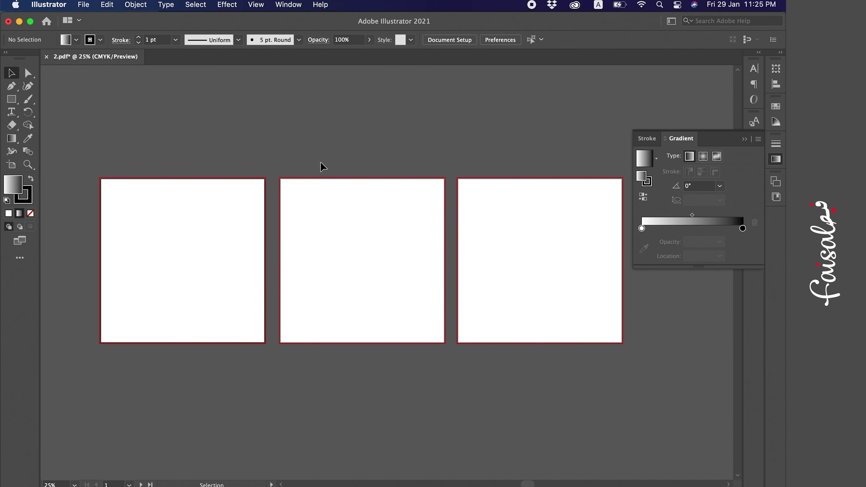